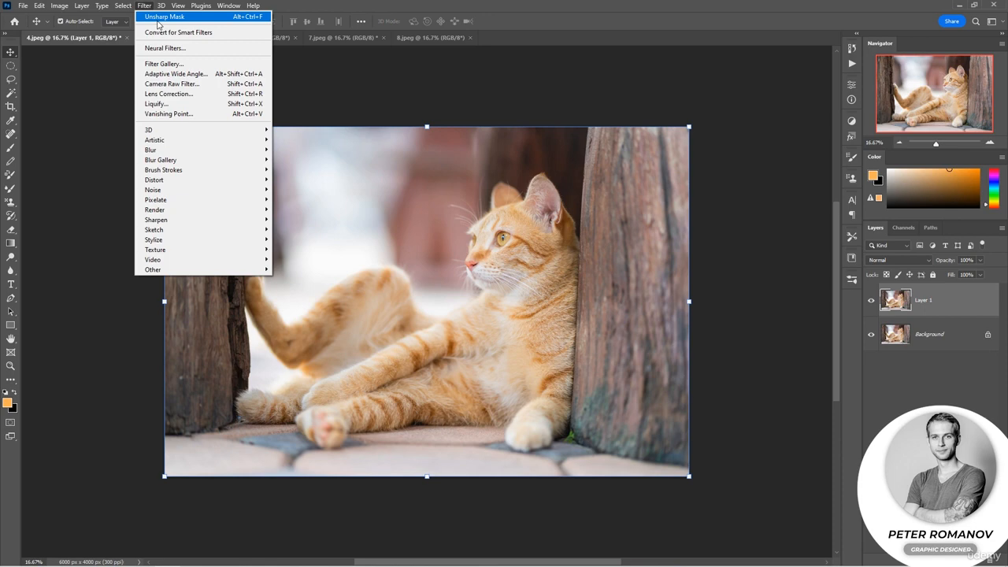
- Reapply the Unsharp Mask filter to Layer 1 and compare before and after using the layer's visibility
{"action": "left_click", "coordinate": [158, 18]}
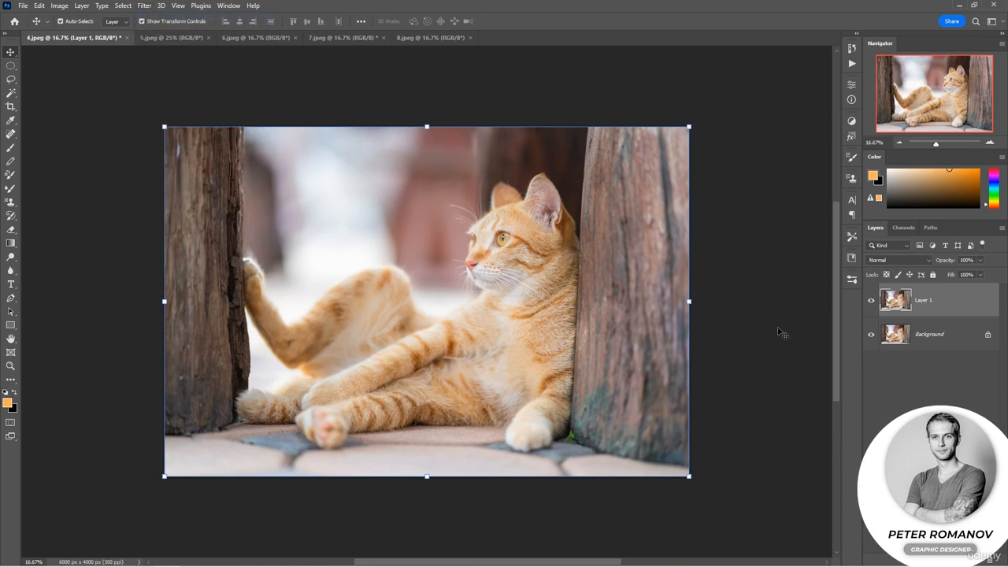
{"action": "left_click", "coordinate": [872, 301]}
{"action": "left_click", "coordinate": [871, 300]}
{"action": "left_click", "coordinate": [144, 5]}
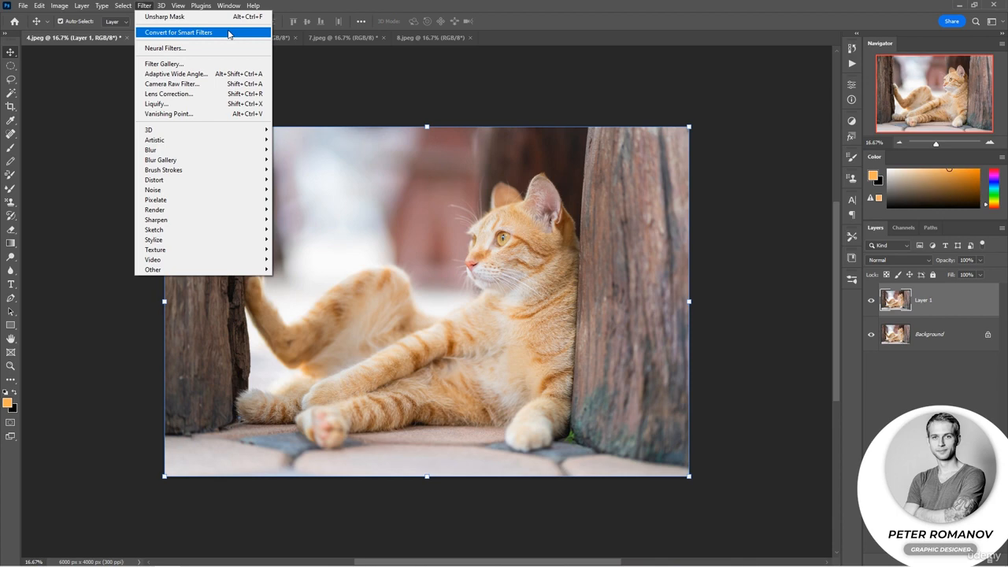
{"action": "left_click", "coordinate": [744, 276]}
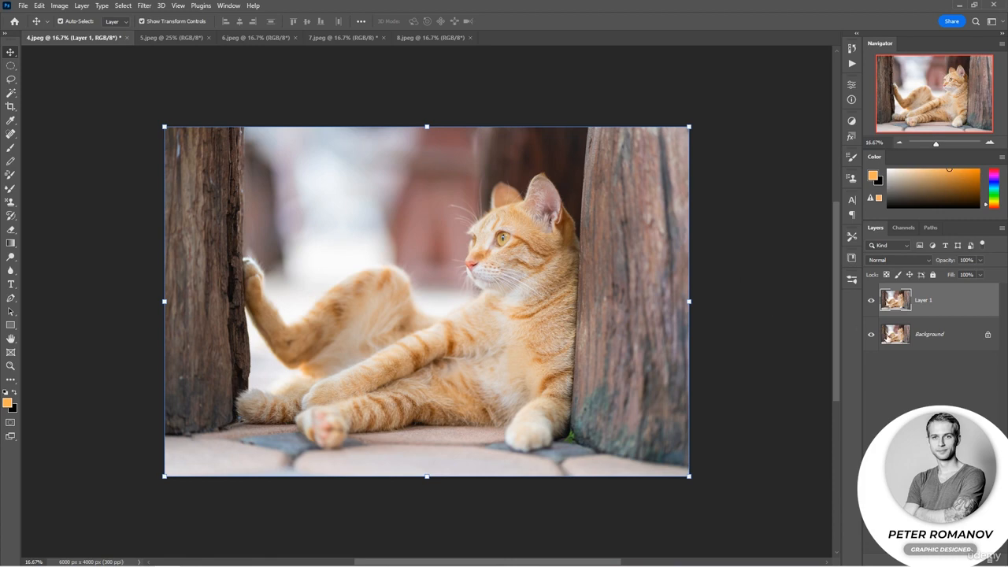
- Select the Background layer and load the Ocean Ripple distort filter in the filter gallery
{"action": "left_click", "coordinate": [966, 381]}
{"action": "left_click", "coordinate": [942, 349]}
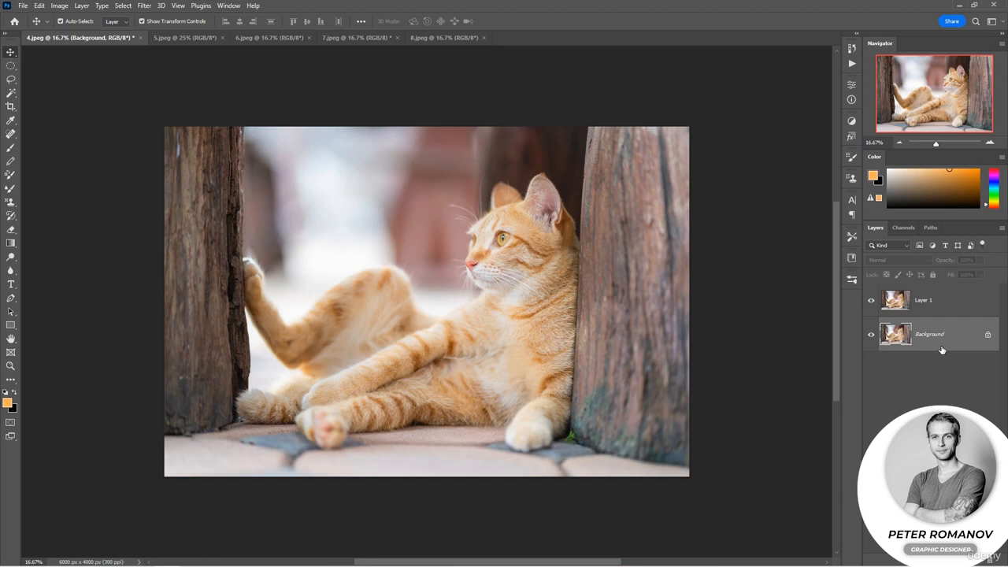
{"action": "left_click", "coordinate": [147, 7]}
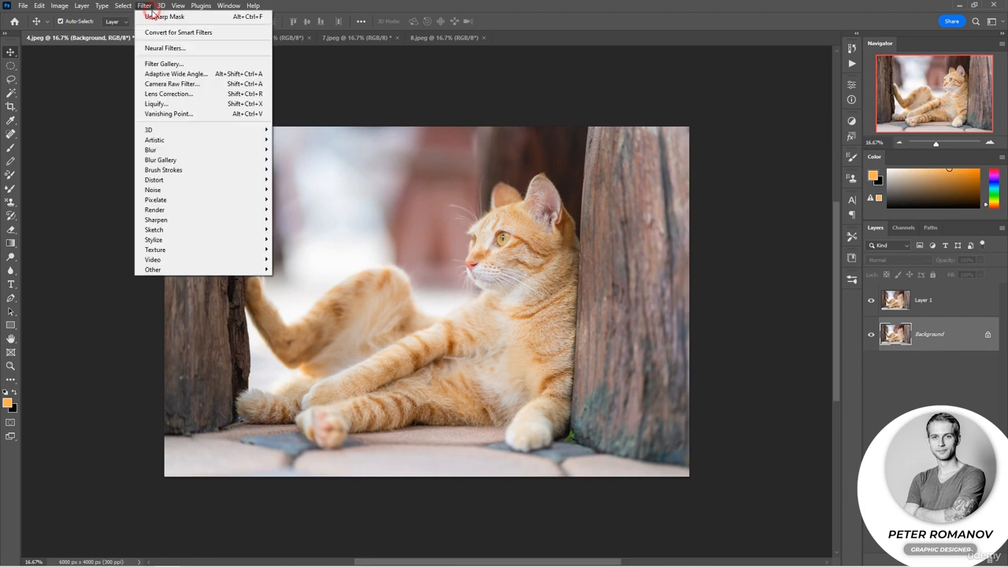
{"action": "mouse_move", "coordinate": [237, 179]}
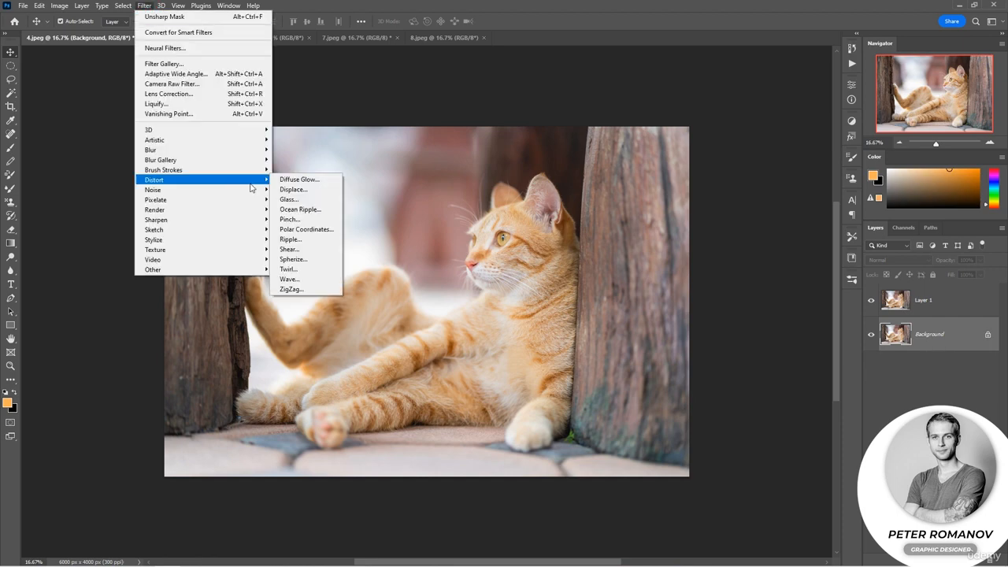
{"action": "left_click", "coordinate": [326, 184]}
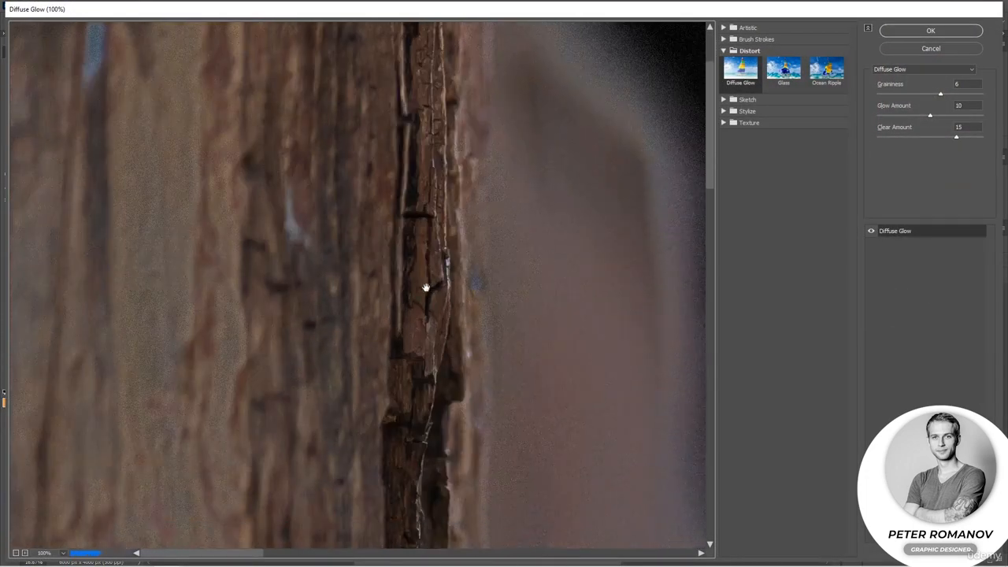
{"action": "left_click", "coordinate": [827, 72]}
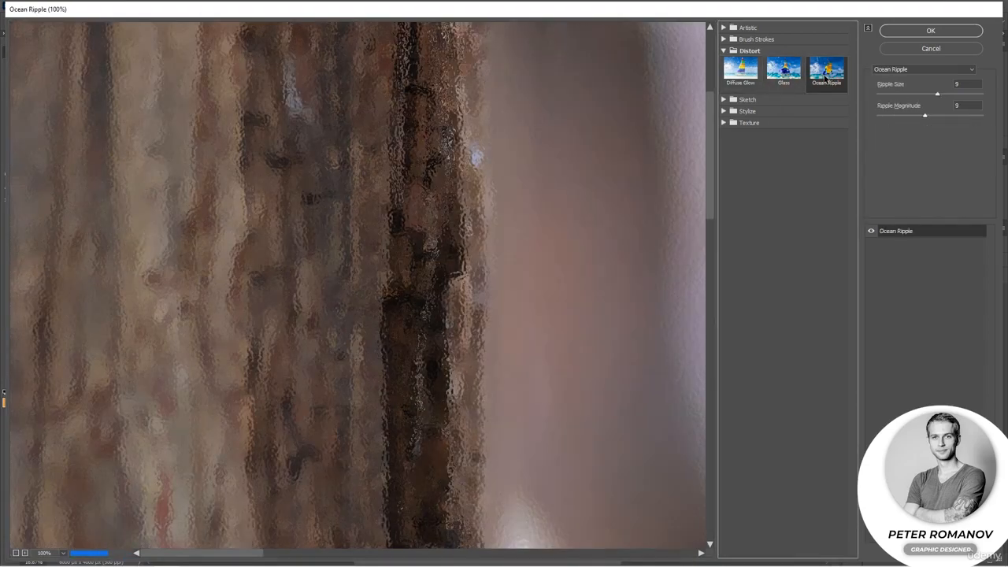
{"action": "left_click", "coordinate": [724, 40]}
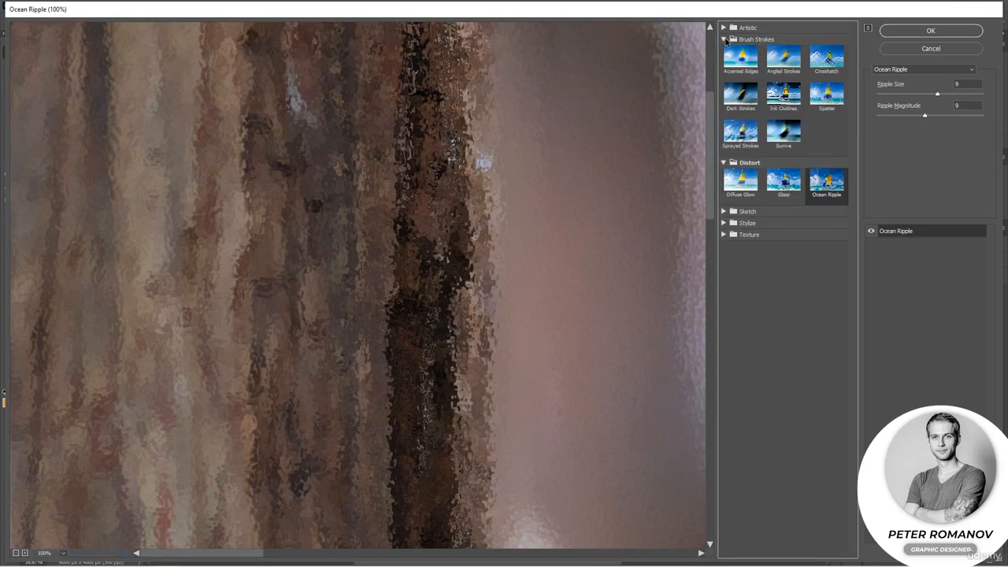
{"action": "left_click", "coordinate": [723, 39]}
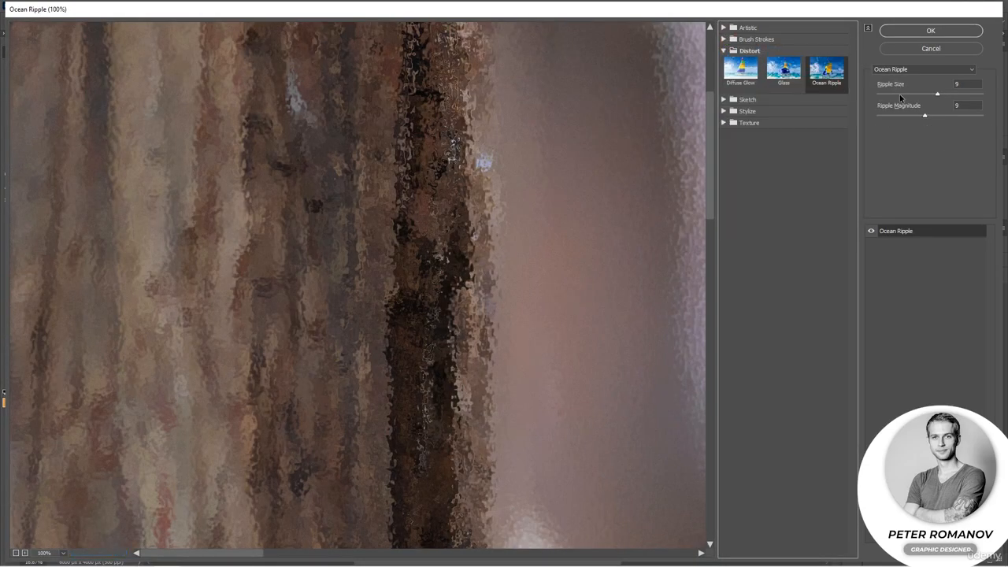
- Apply Ocean Ripple to the Background layer with Ripple Size 9 and Ripple Magnitude 9
{"action": "left_click", "coordinate": [16, 553]}
{"action": "left_click", "coordinate": [15, 554]}
{"action": "left_click", "coordinate": [16, 554]}
{"action": "left_click", "coordinate": [15, 554]}
{"action": "left_click", "coordinate": [16, 553]}
{"action": "left_click", "coordinate": [16, 554]}
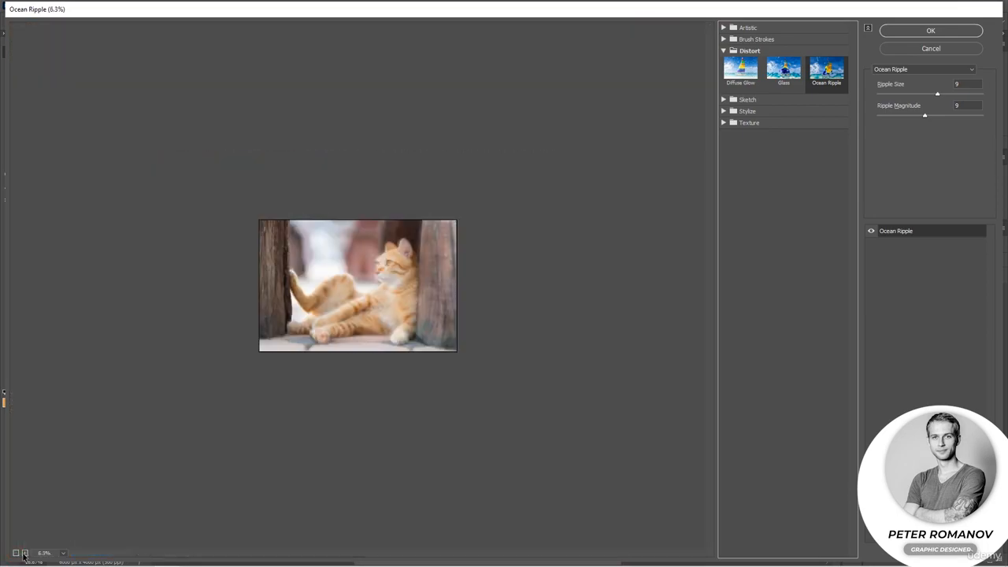
{"action": "left_click", "coordinate": [24, 554]}
{"action": "left_click", "coordinate": [24, 554]}
{"action": "left_click", "coordinate": [920, 49]}
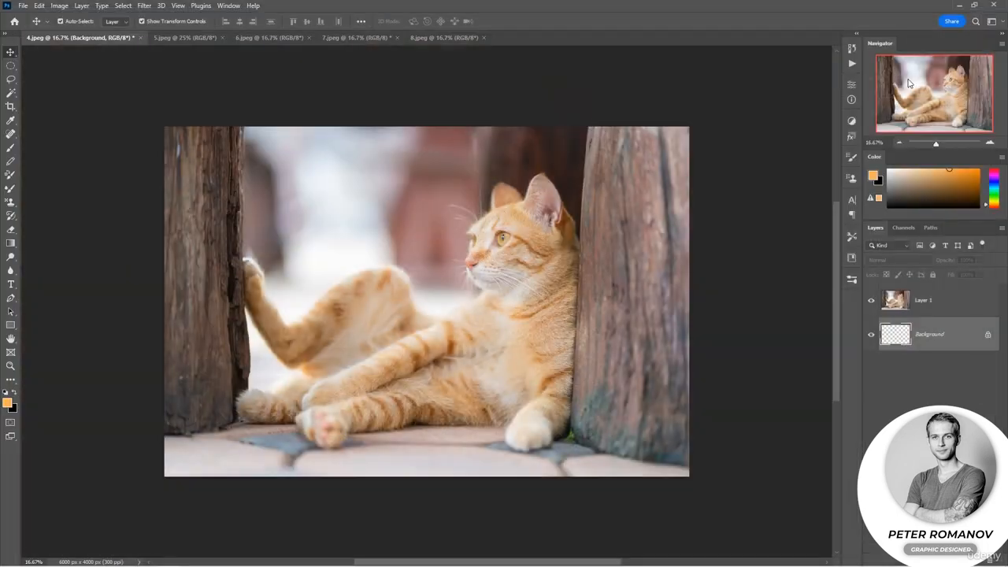
- Unlock the rippled Background layer and move it above Layer 1, previewing blend modes but keeping Normal
{"action": "left_click", "coordinate": [871, 300]}
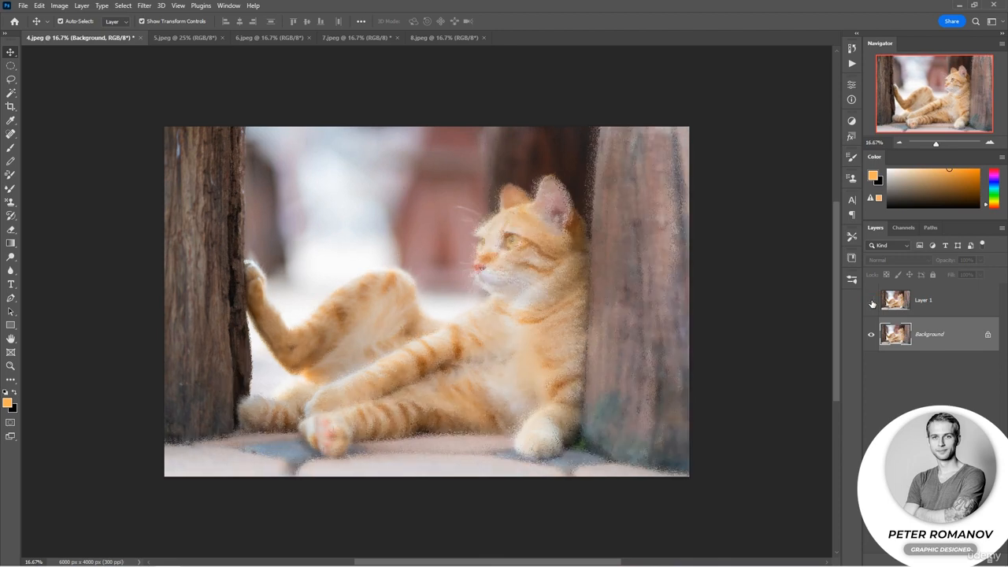
{"action": "left_click", "coordinate": [870, 300]}
{"action": "left_click", "coordinate": [988, 334]}
{"action": "left_click_drag", "start_coordinate": [982, 336], "coordinate": [904, 280]}
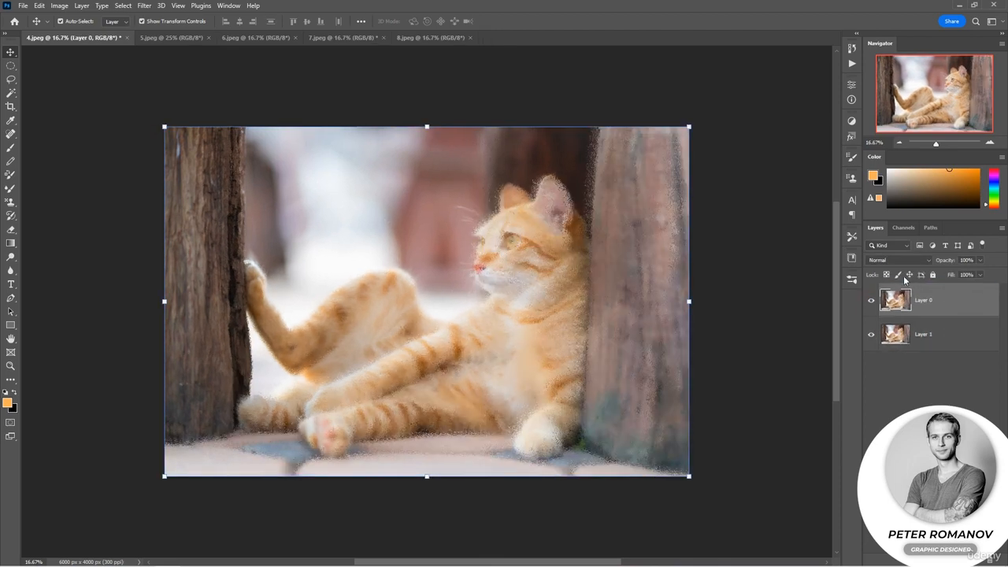
{"action": "left_click", "coordinate": [897, 260]}
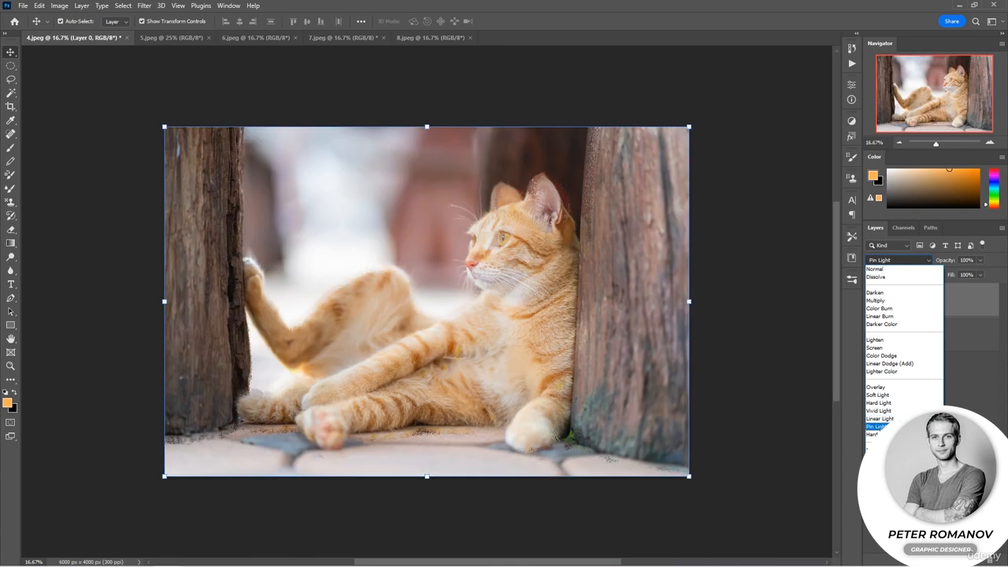
{"action": "left_click", "coordinate": [984, 387]}
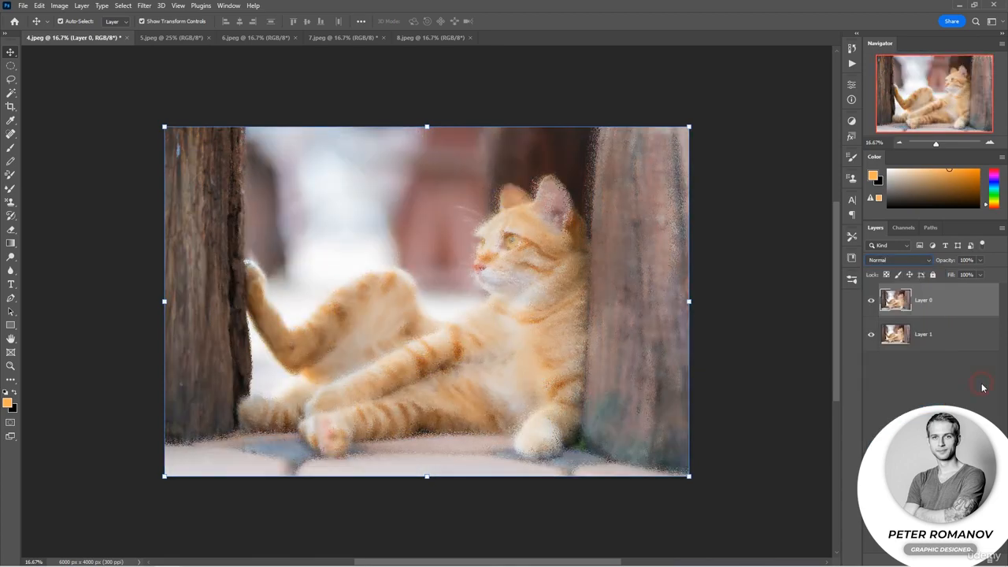
- Add a Hue/Saturation adjustment layer on top with Saturation -44 and Lightness +5
{"action": "left_click", "coordinate": [947, 559]}
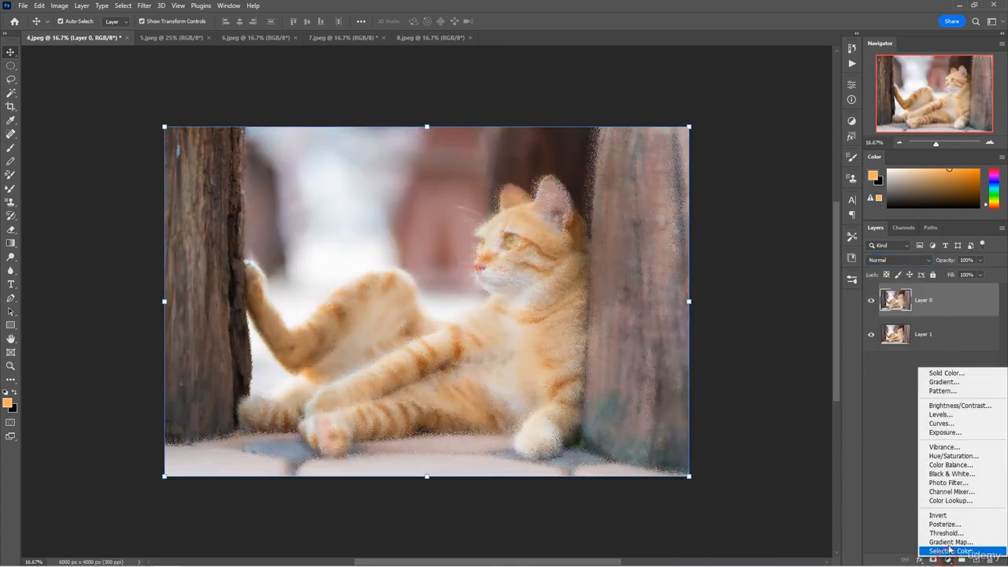
{"action": "left_click", "coordinate": [952, 456]}
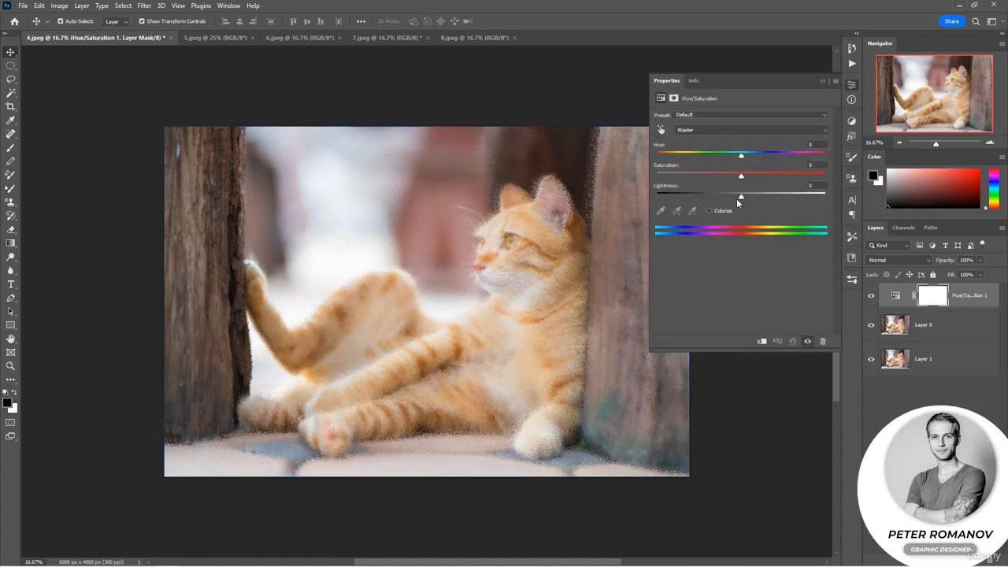
{"action": "mouse_move", "coordinate": [741, 181]}
{"action": "left_mouse_down"}
{"action": "mouse_move", "coordinate": [670, 184]}
{"action": "mouse_move", "coordinate": [703, 180]}
{"action": "mouse_move", "coordinate": [727, 197]}
{"action": "mouse_move", "coordinate": [758, 199]}
{"action": "mouse_move", "coordinate": [746, 198]}
{"action": "left_mouse_up"}
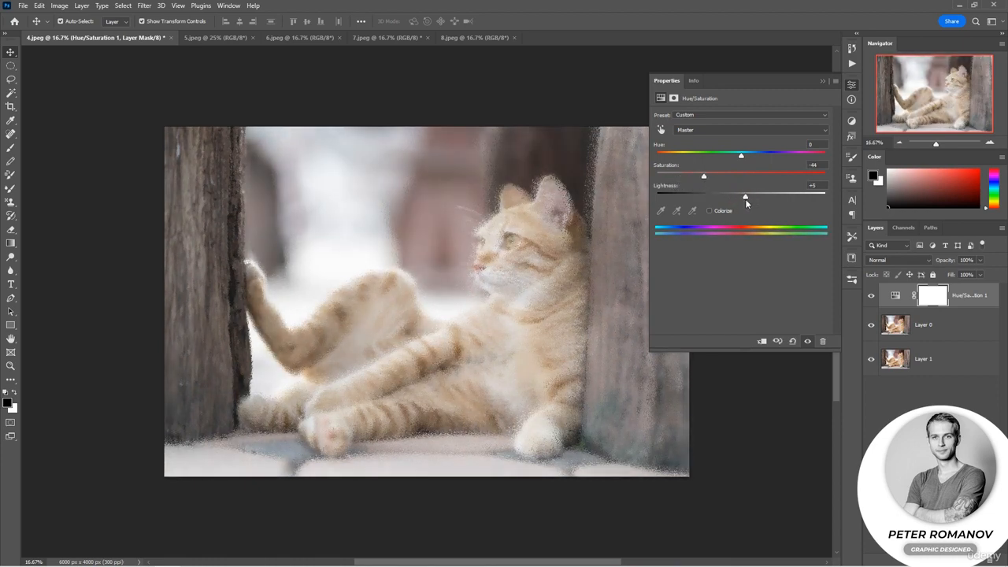
{"action": "left_click", "coordinate": [821, 82]}
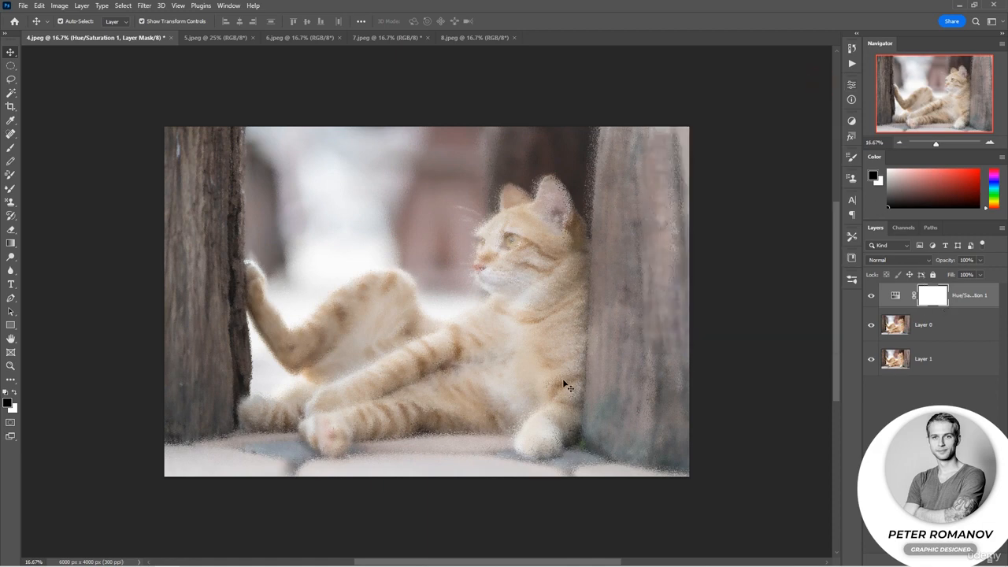
- Fill the Hue/Saturation mask with a black-to-white radial gradient from the cat's middle outward, with Reverse turned off
{"action": "left_click", "coordinate": [10, 244]}
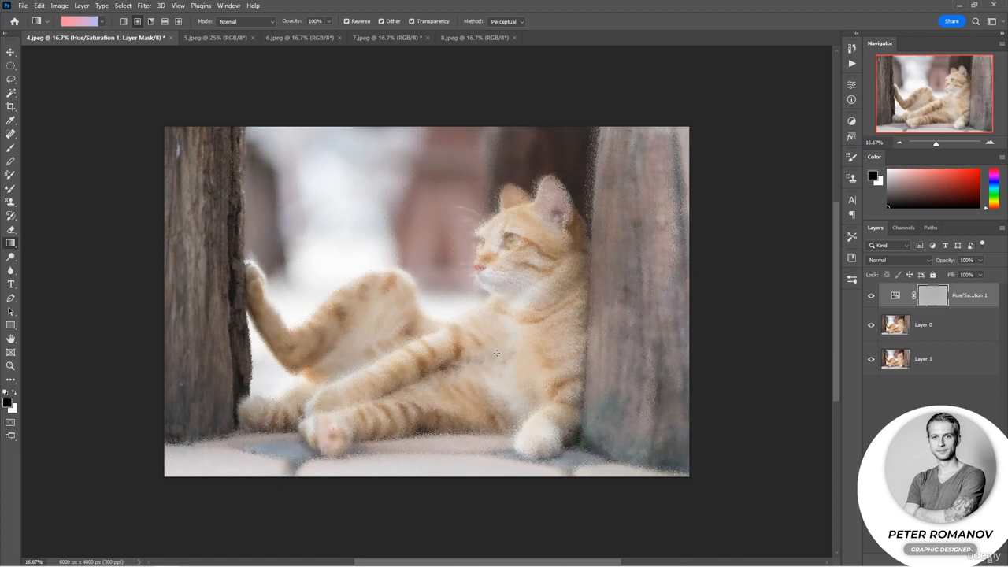
{"action": "left_click", "coordinate": [102, 21]}
{"action": "left_click", "coordinate": [20, 42]}
{"action": "left_click", "coordinate": [32, 60]}
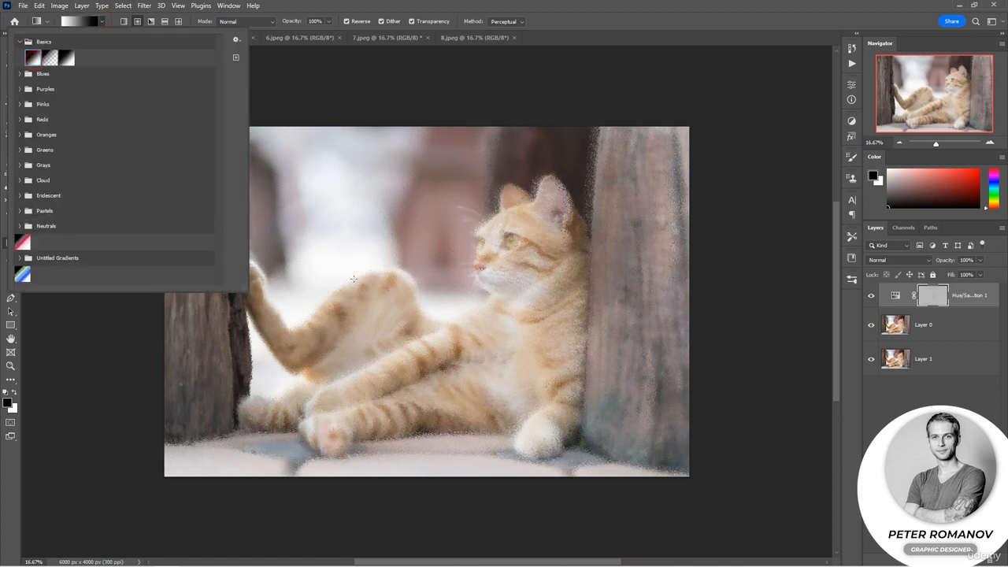
{"action": "left_click_drag", "start_coordinate": [446, 280], "coordinate": [550, 335]}
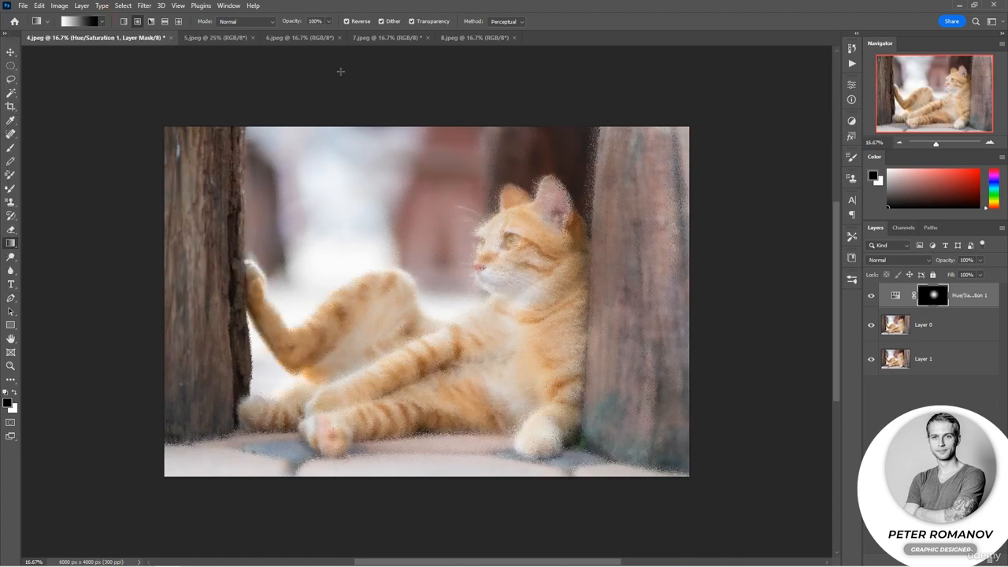
{"action": "left_click", "coordinate": [347, 21]}
{"action": "left_click_drag", "start_coordinate": [450, 291], "coordinate": [552, 377]}
- Set the blend mode of Layer 0 to Multiply
{"action": "left_click", "coordinate": [937, 324]}
{"action": "left_click", "coordinate": [893, 261]}
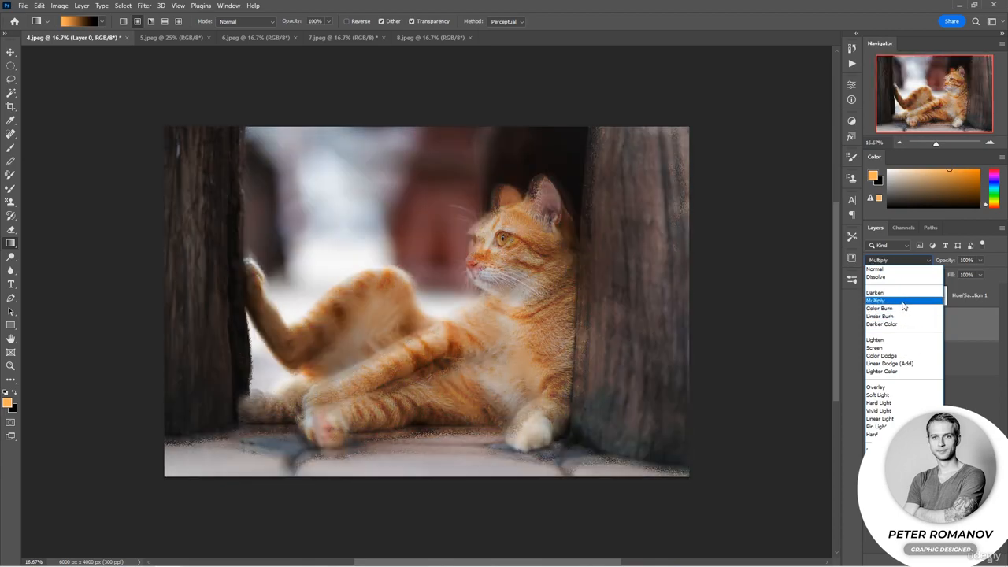
{"action": "left_click", "coordinate": [900, 301]}
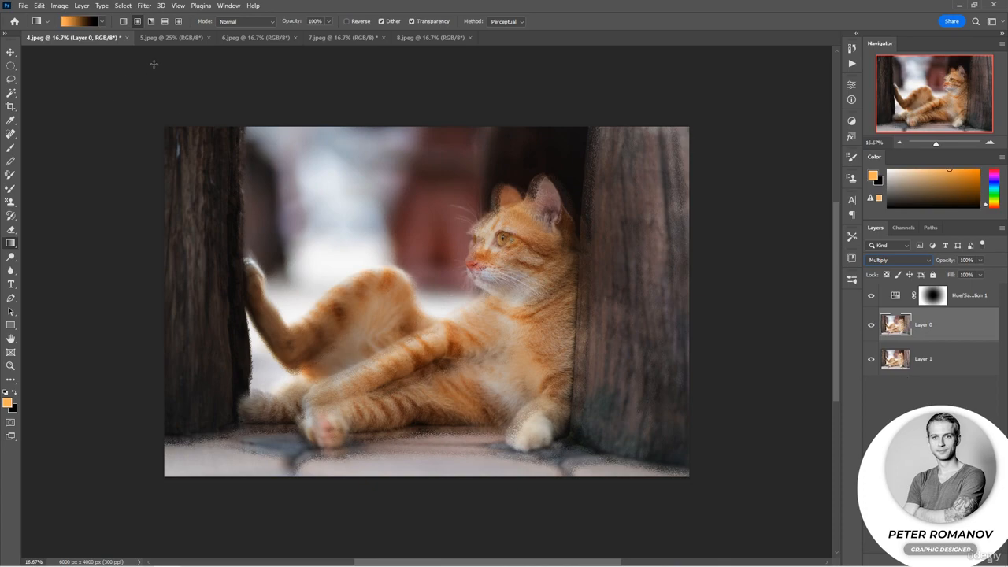
- Switch to the 5.jpeg street image and preview the Glowing Edges filter on it without applying it
{"action": "left_click", "coordinate": [162, 38]}
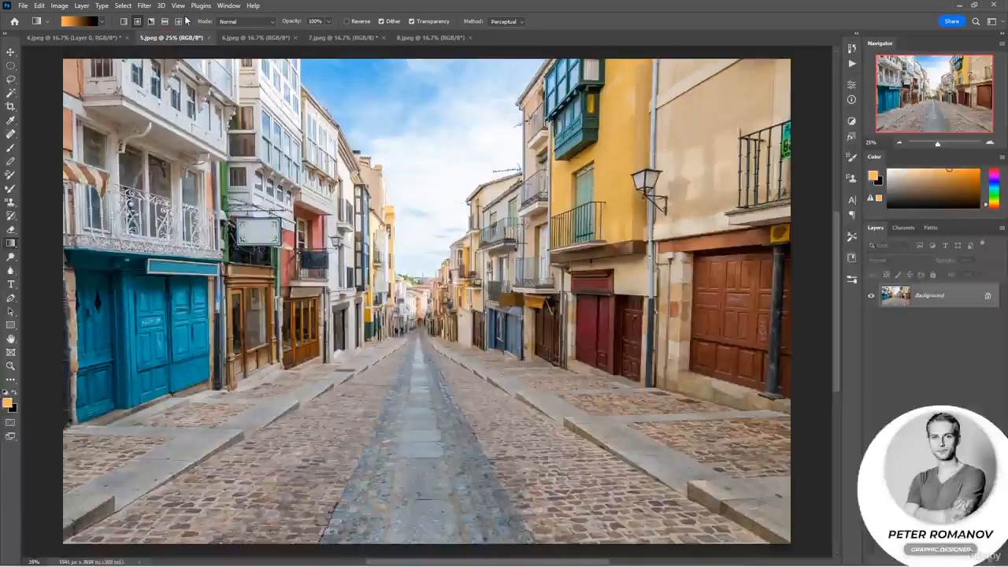
{"action": "left_click", "coordinate": [143, 6]}
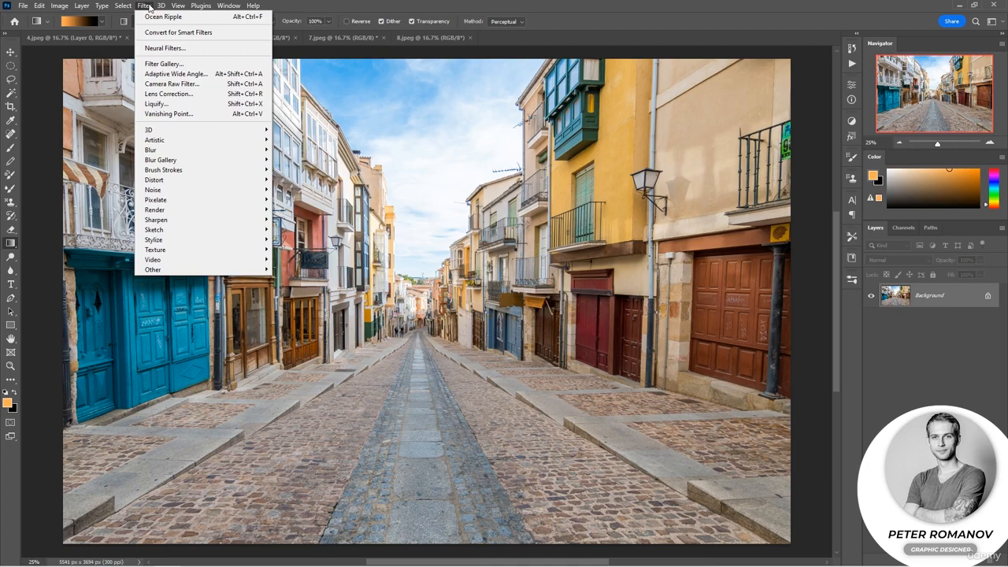
{"action": "mouse_move", "coordinate": [260, 239]}
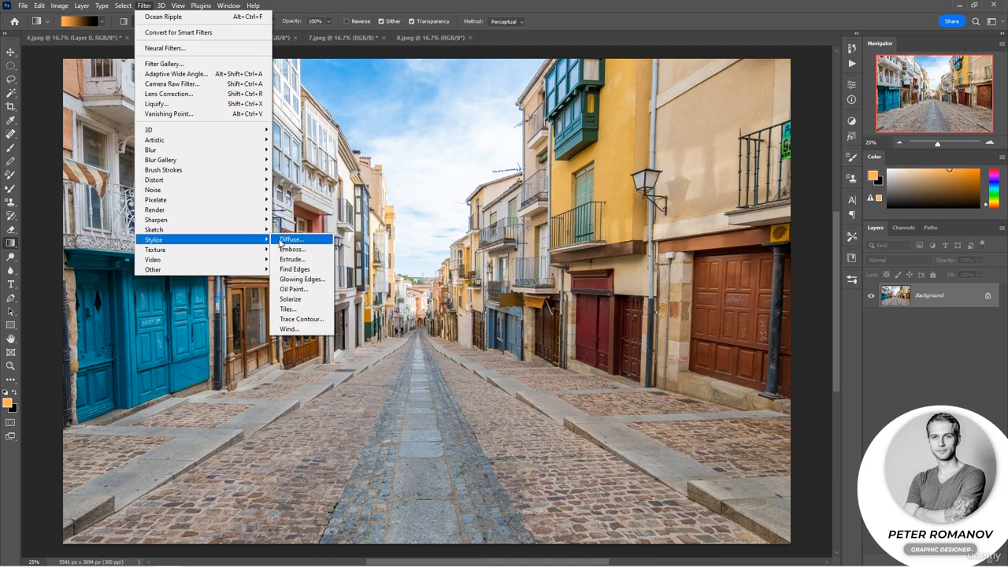
{"action": "left_click", "coordinate": [313, 279]}
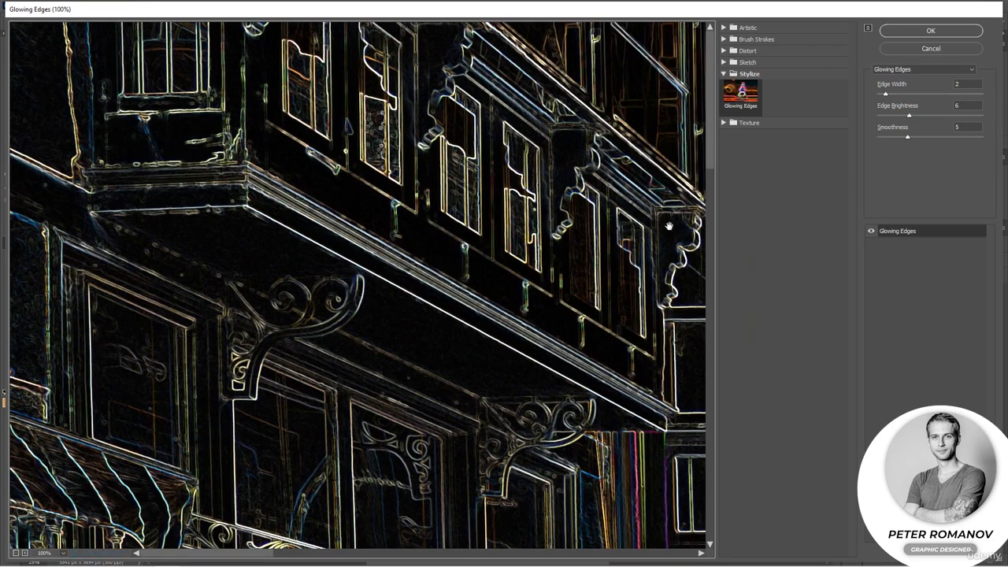
{"action": "left_click", "coordinate": [913, 48]}
- Duplicate the street image's Background layer and desaturate the copy
{"action": "key", "text": "ctrl+j"}
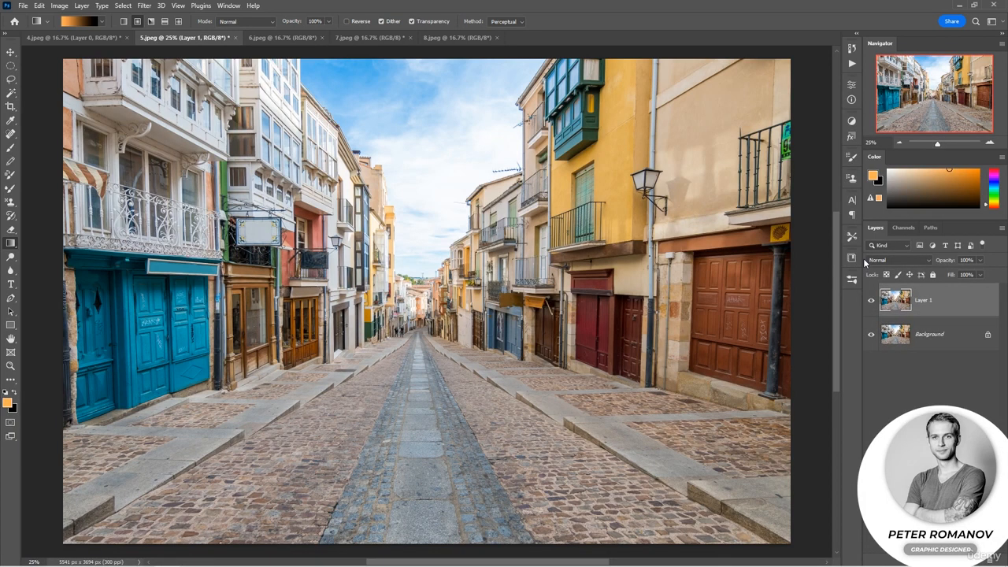
{"action": "key", "text": "ctrl+shift+u"}
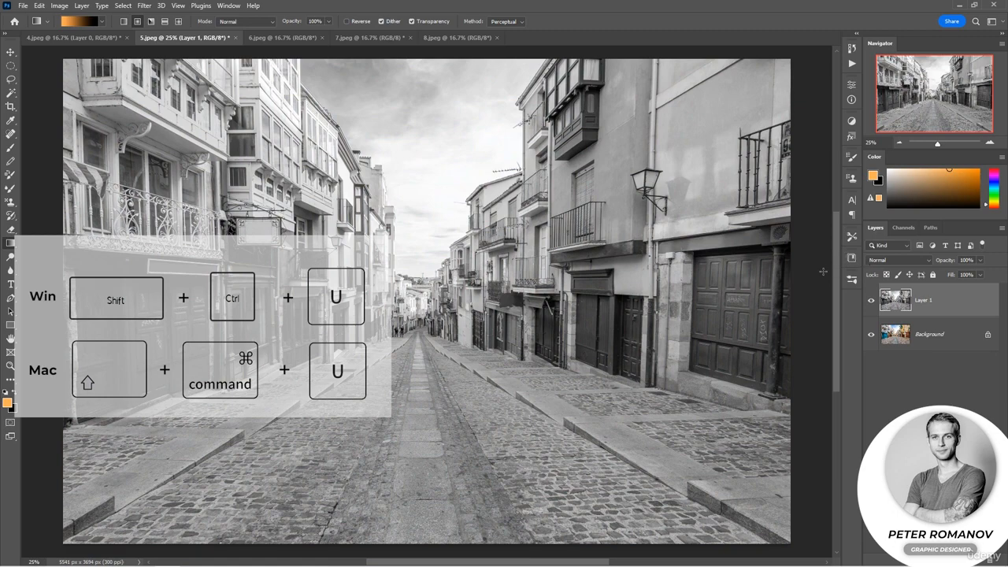
- Apply the Find Edges stylize filter to the desaturated Layer 1
{"action": "left_click", "coordinate": [144, 6]}
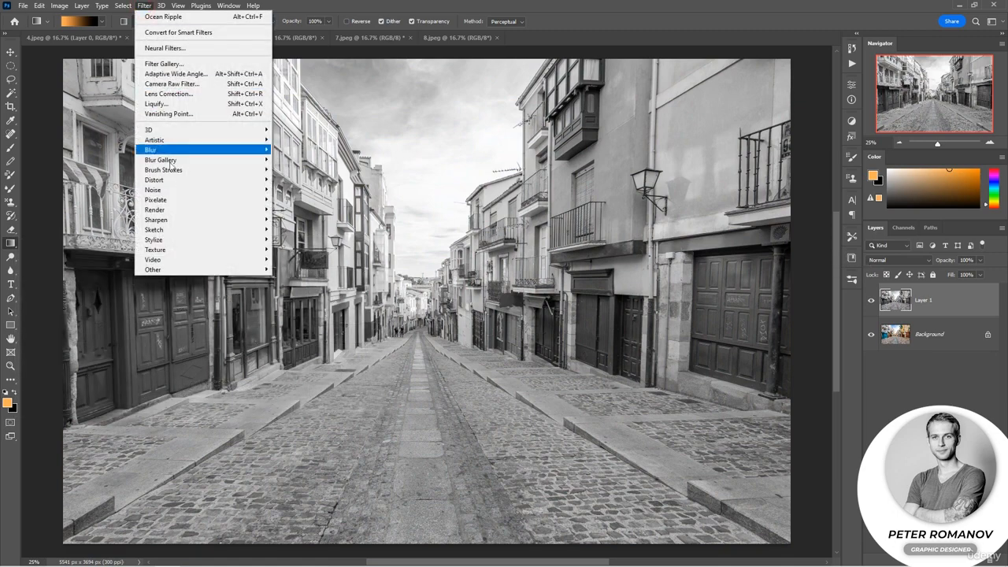
{"action": "mouse_move", "coordinate": [228, 248]}
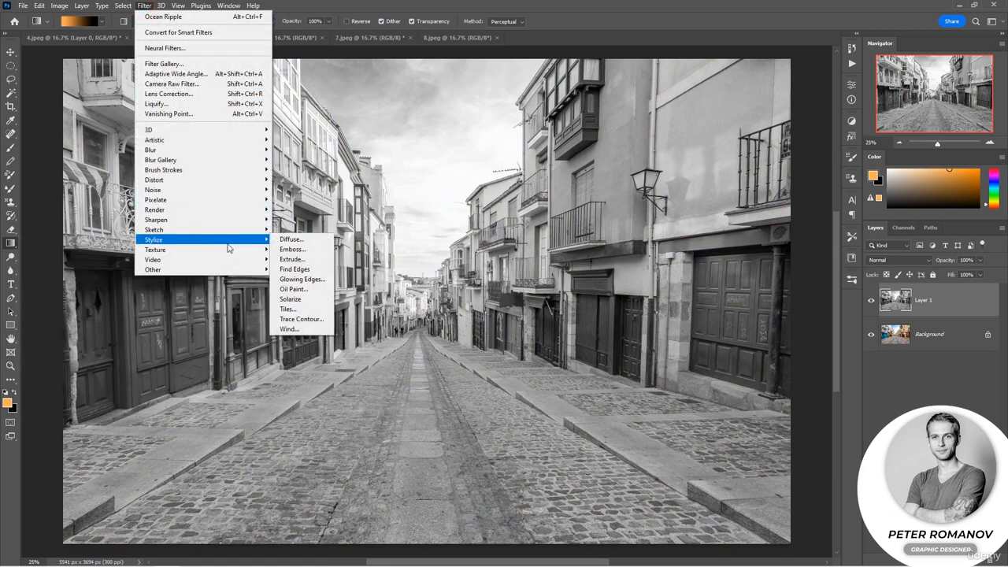
{"action": "left_click", "coordinate": [318, 280]}
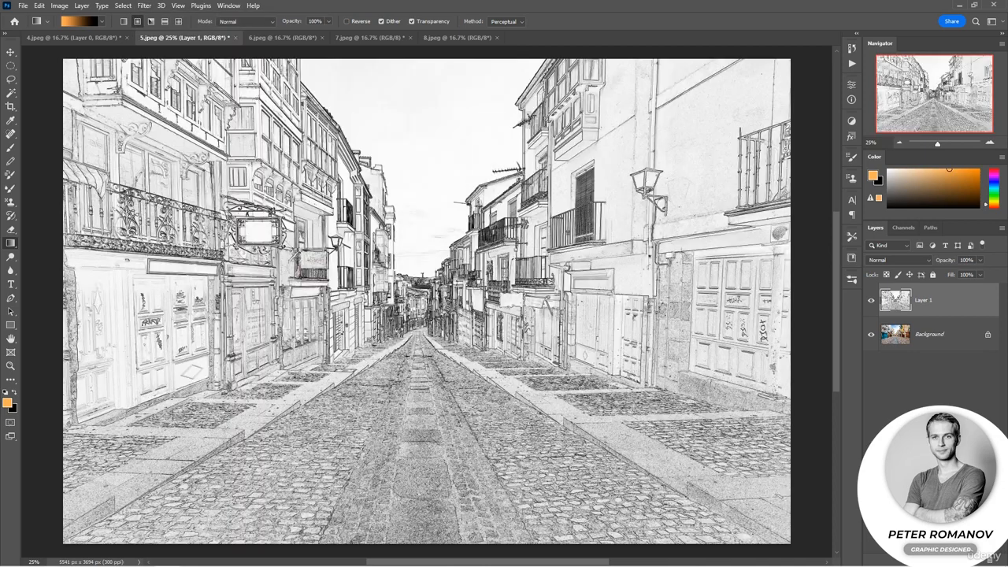
{"action": "left_click", "coordinate": [899, 143]}
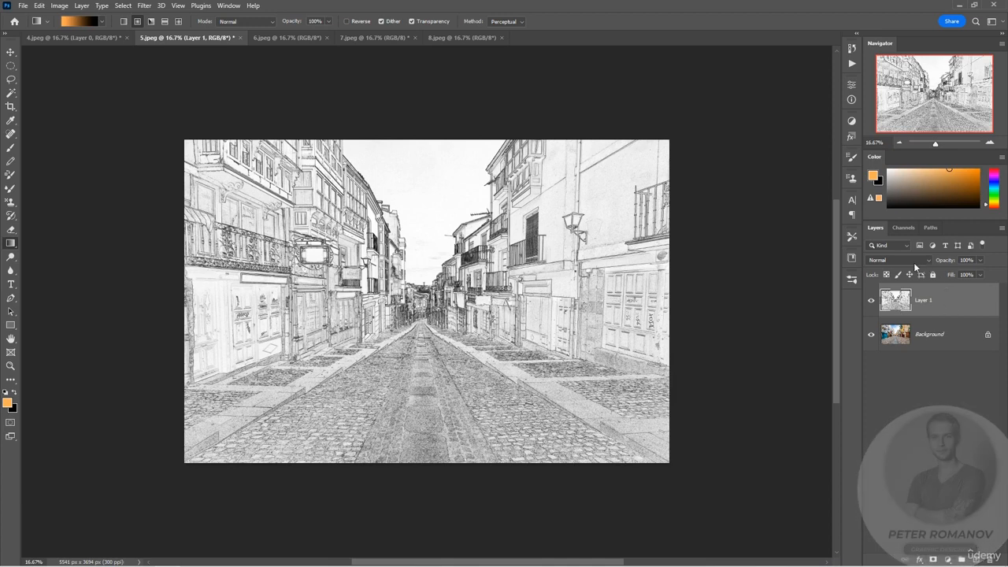
- Add a layer mask to Layer 1 and draw a horizontal black-to-white linear gradient on it from the left edge to just past the centre
{"action": "left_click", "coordinate": [933, 560]}
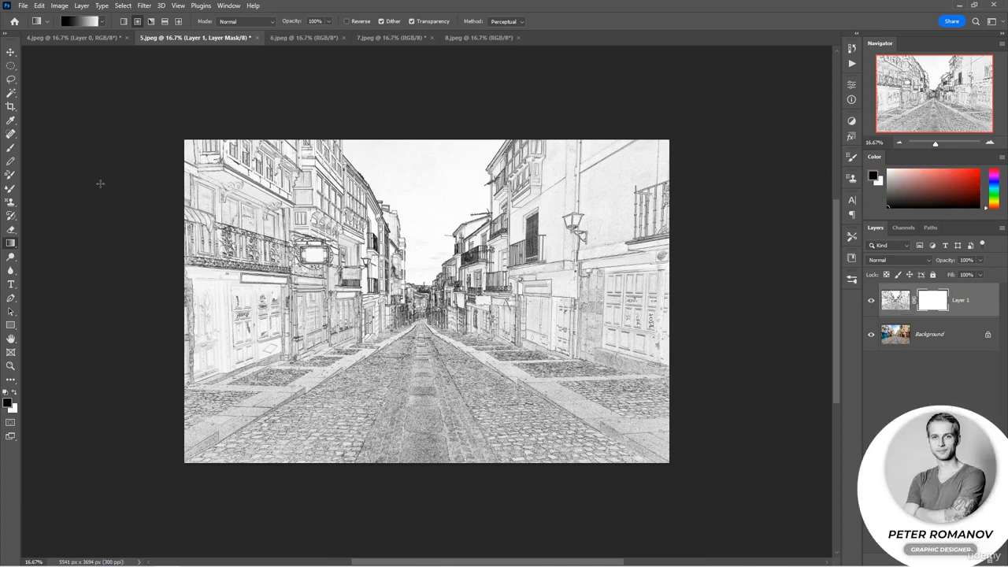
{"action": "left_click_drag", "start_coordinate": [178, 139], "coordinate": [465, 236]}
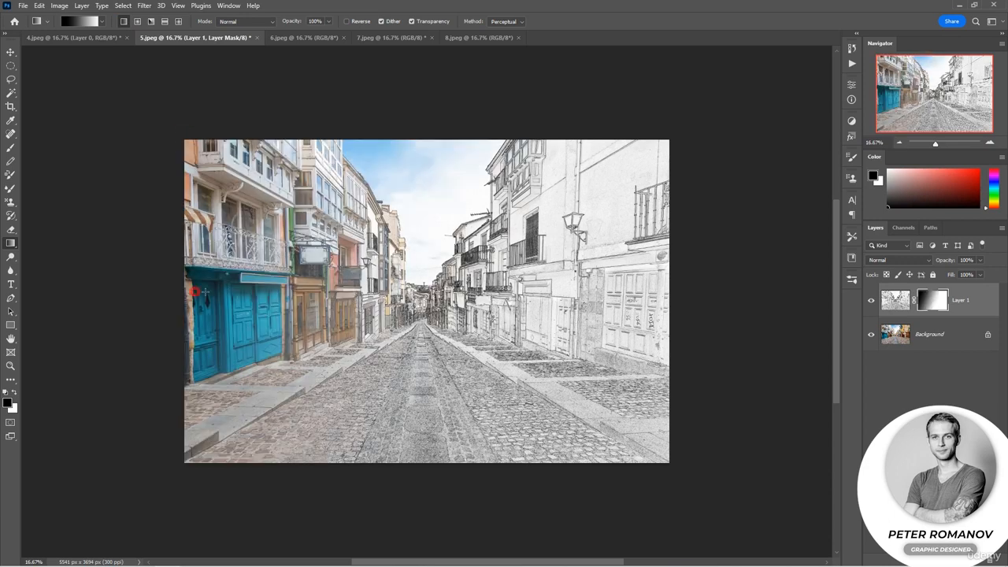
{"action": "left_click_drag", "start_coordinate": [194, 291], "coordinate": [572, 309]}
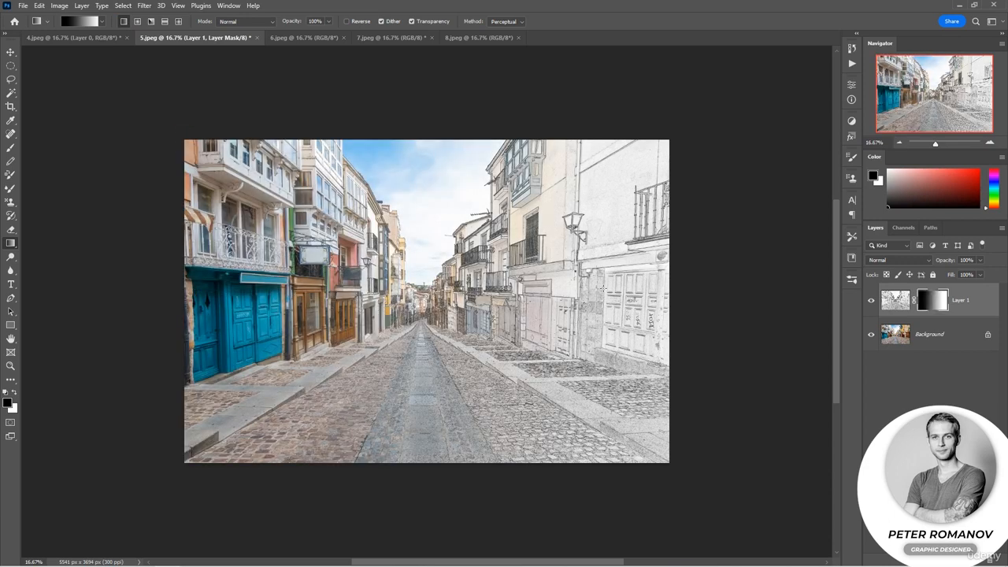
{"action": "mouse_move", "coordinate": [191, 289]}
{"action": "left_mouse_down"}
{"action": "mouse_move", "coordinate": [543, 296]}
{"action": "mouse_move", "coordinate": [457, 298]}
{"action": "left_mouse_up"}
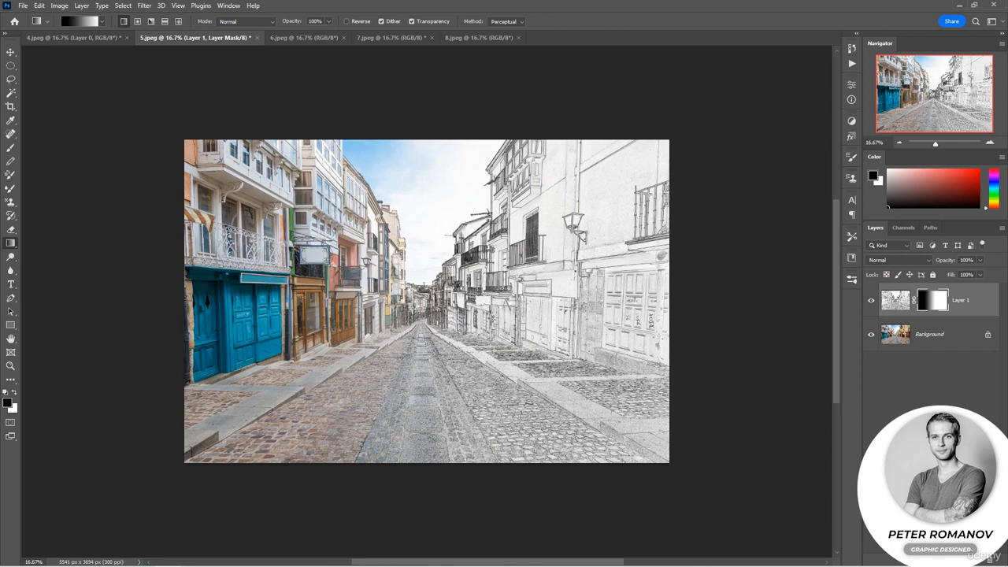
{"action": "left_click_drag", "start_coordinate": [183, 289], "coordinate": [466, 294]}
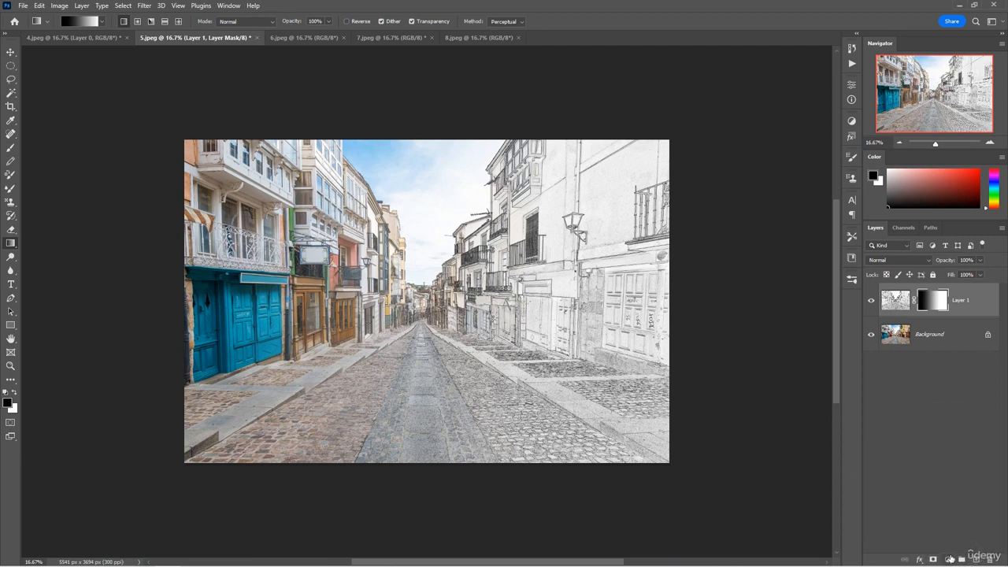
- Add a Curves adjustment layer above Layer 1 with points at input 90, output 52 and input 200, output 196
{"action": "left_click", "coordinate": [949, 559]}
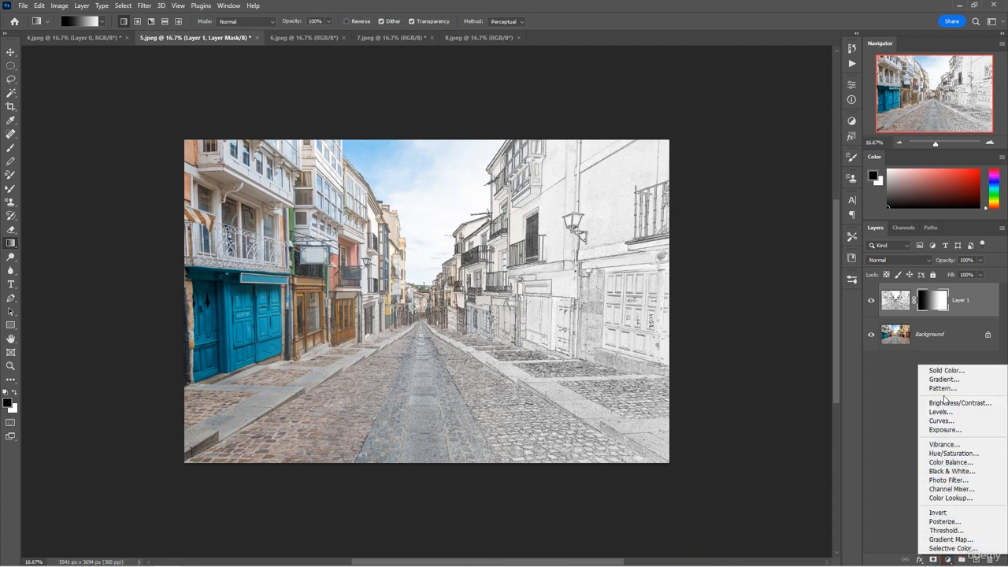
{"action": "left_click", "coordinate": [940, 421]}
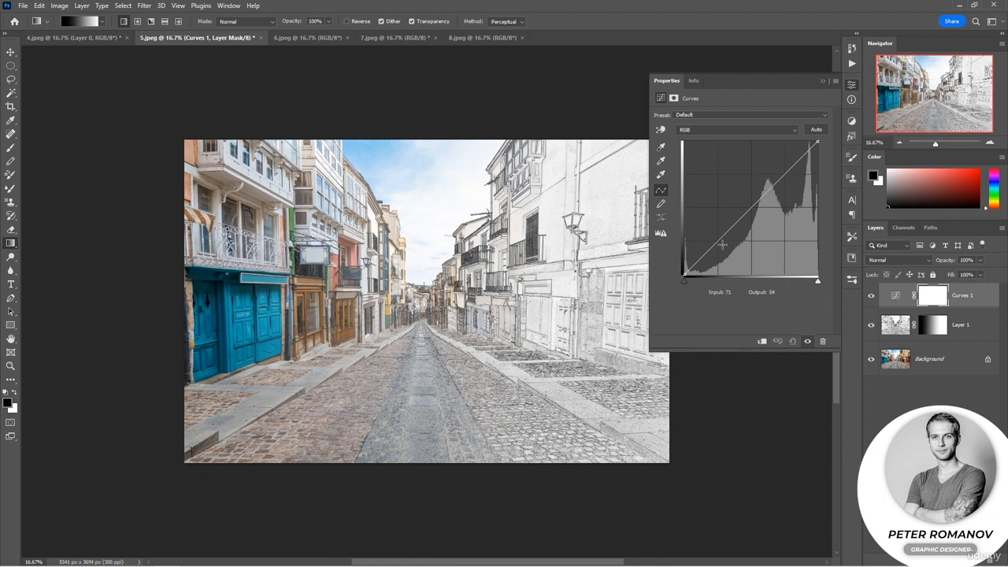
{"action": "left_click_drag", "start_coordinate": [721, 244], "coordinate": [731, 247]}
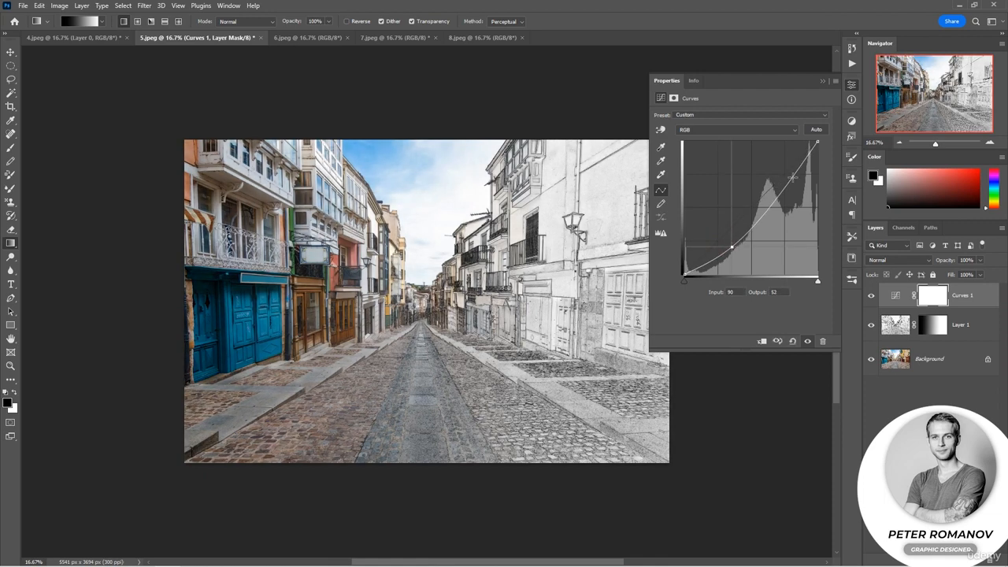
{"action": "left_click_drag", "start_coordinate": [790, 171], "coordinate": [789, 171]}
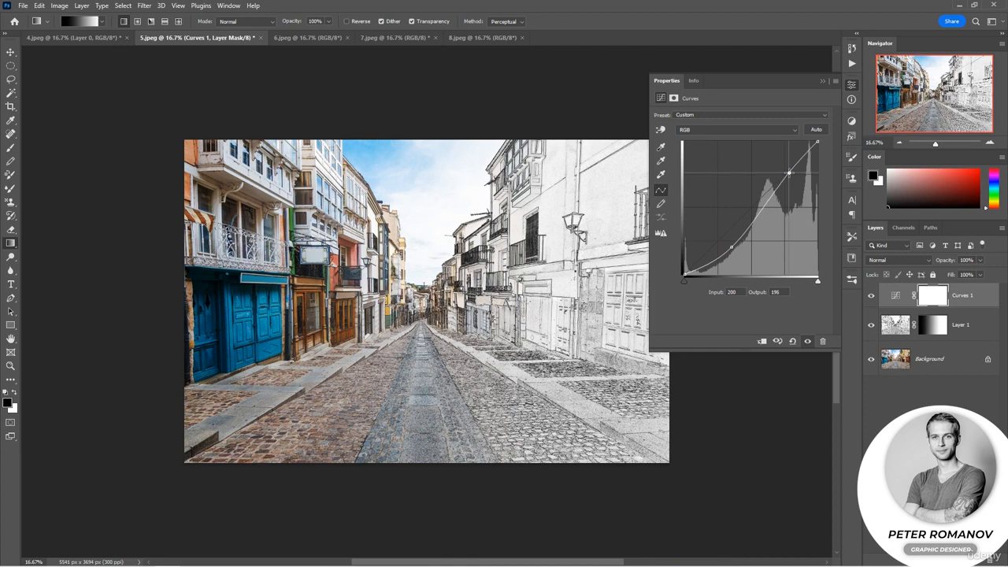
{"action": "left_click", "coordinate": [822, 81]}
{"action": "left_click", "coordinate": [921, 400]}
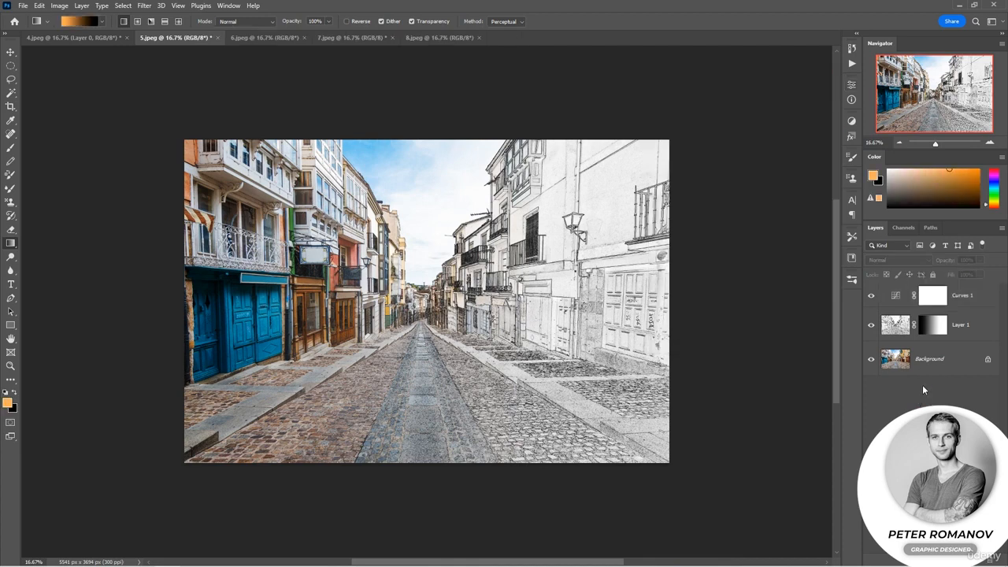
- Switch to the 6.jpeg pumpkin image and open it in the Filter Gallery with the whole picture in the preview at 12.5%
{"action": "left_click", "coordinate": [272, 38]}
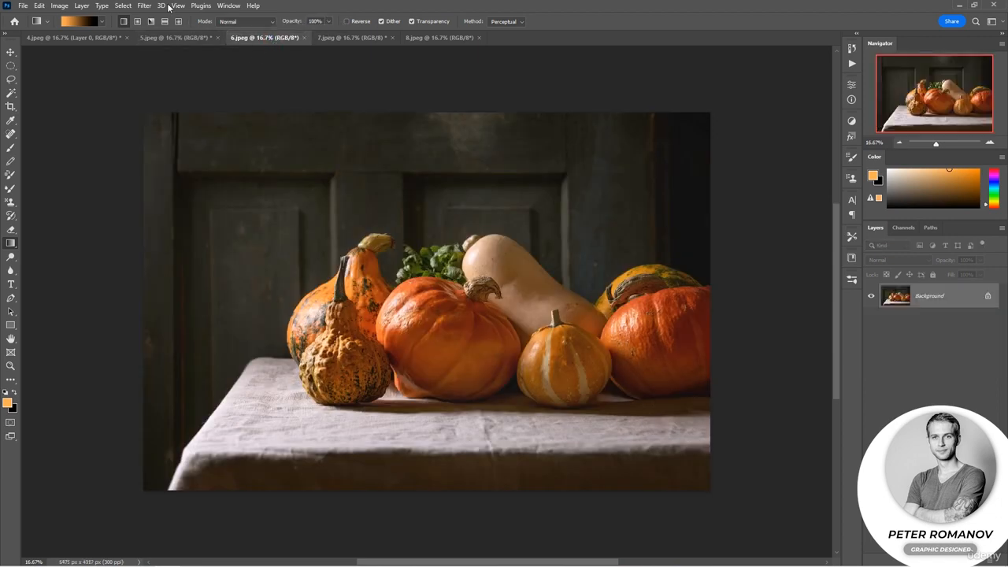
{"action": "left_click", "coordinate": [145, 6]}
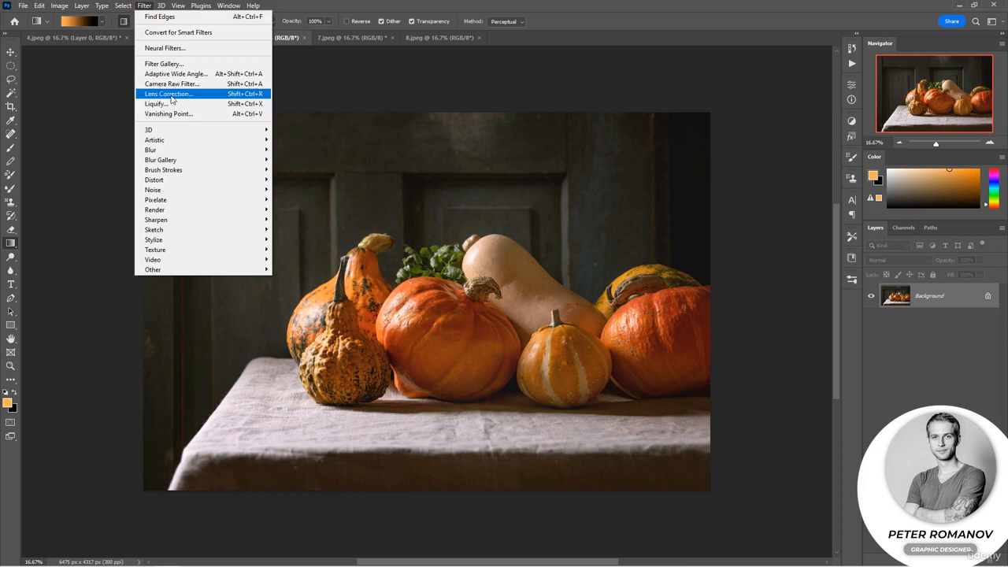
{"action": "left_click", "coordinate": [175, 69]}
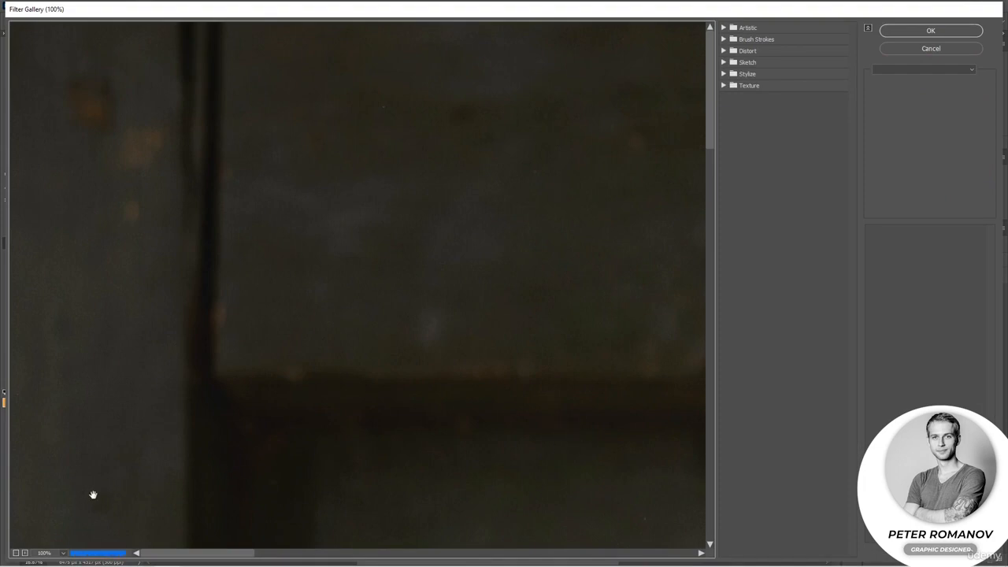
{"action": "left_click", "coordinate": [16, 552]}
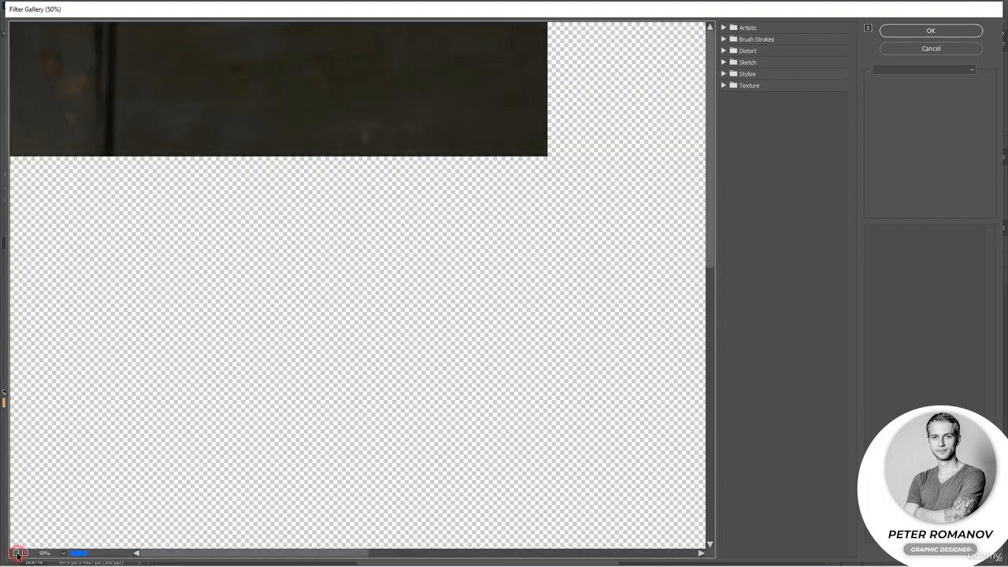
{"action": "left_click", "coordinate": [16, 552]}
{"action": "left_click", "coordinate": [16, 553]}
{"action": "left_click", "coordinate": [16, 552]}
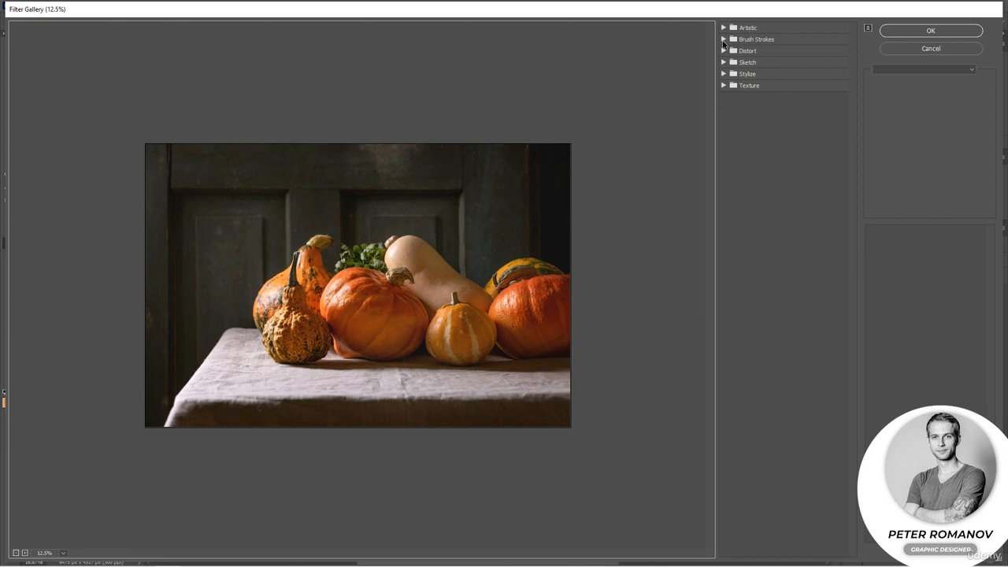
- Browse the filters in the Artistic, Brush Strokes, Distort and Sketch categories of the Filter Gallery
{"action": "left_click", "coordinate": [723, 39]}
{"action": "left_click", "coordinate": [723, 27]}
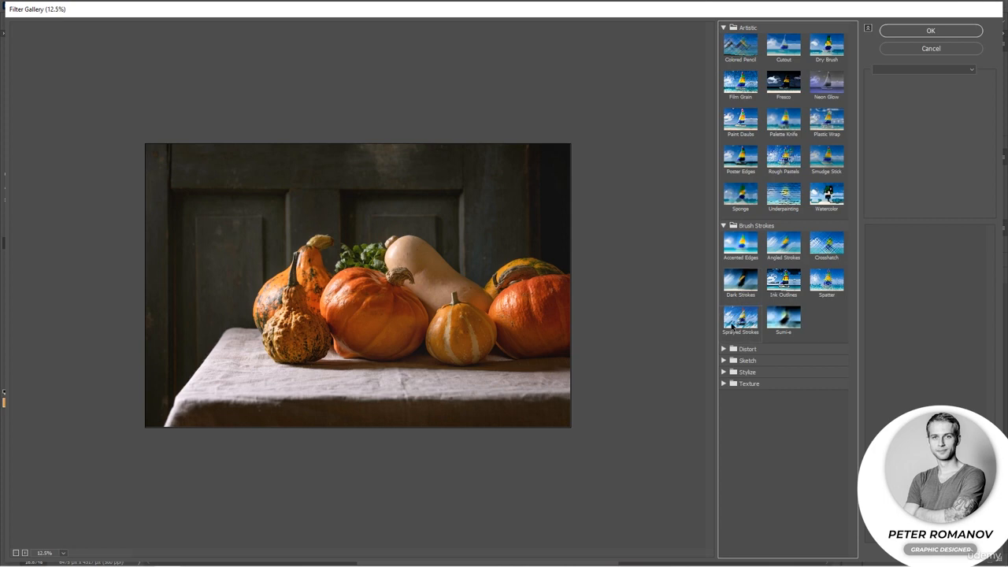
{"action": "left_click", "coordinate": [724, 349]}
{"action": "left_click", "coordinate": [724, 398]}
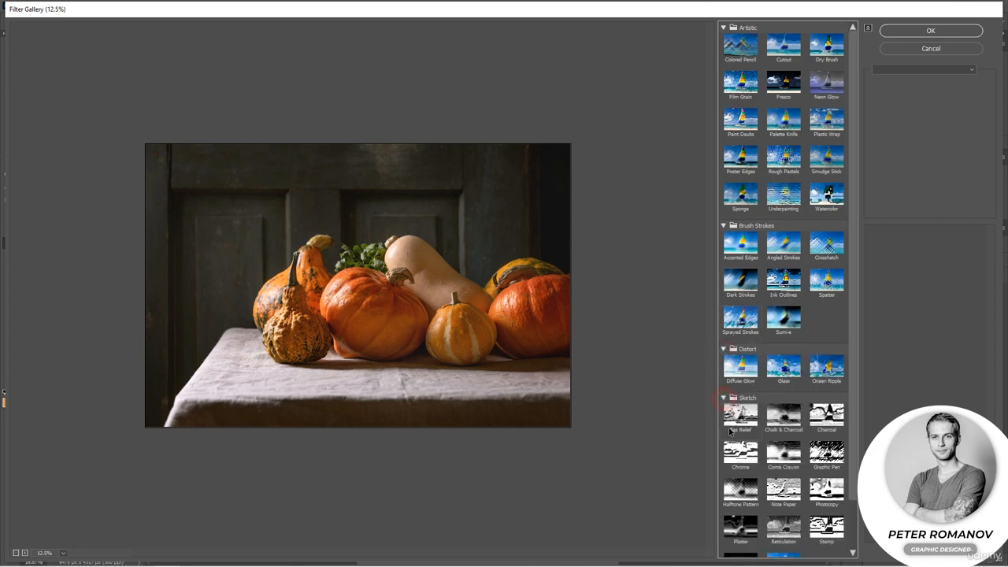
{"action": "scroll", "coordinate": [738, 431], "scroll_direction": "down", "scroll_amount": 1}
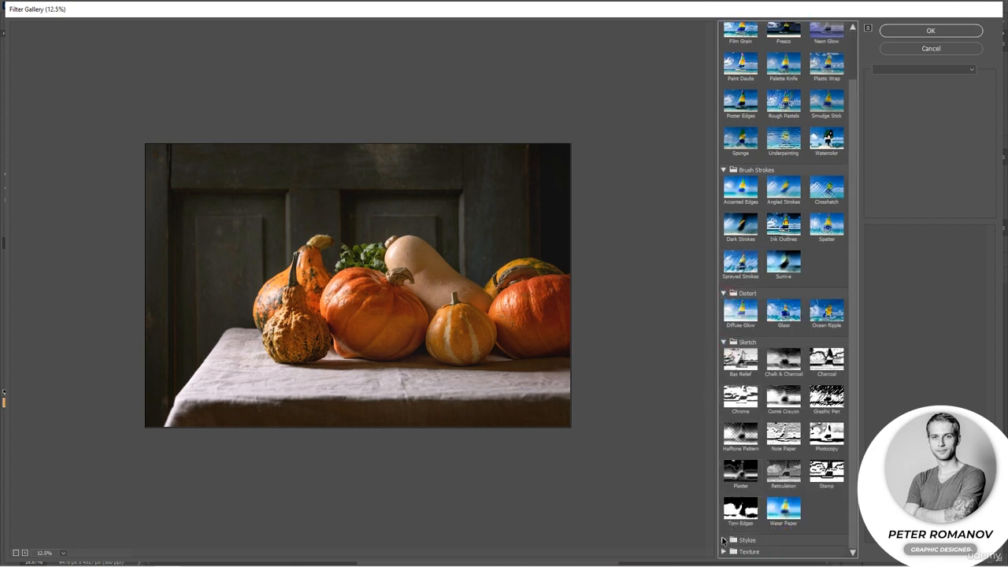
{"action": "left_click", "coordinate": [724, 341]}
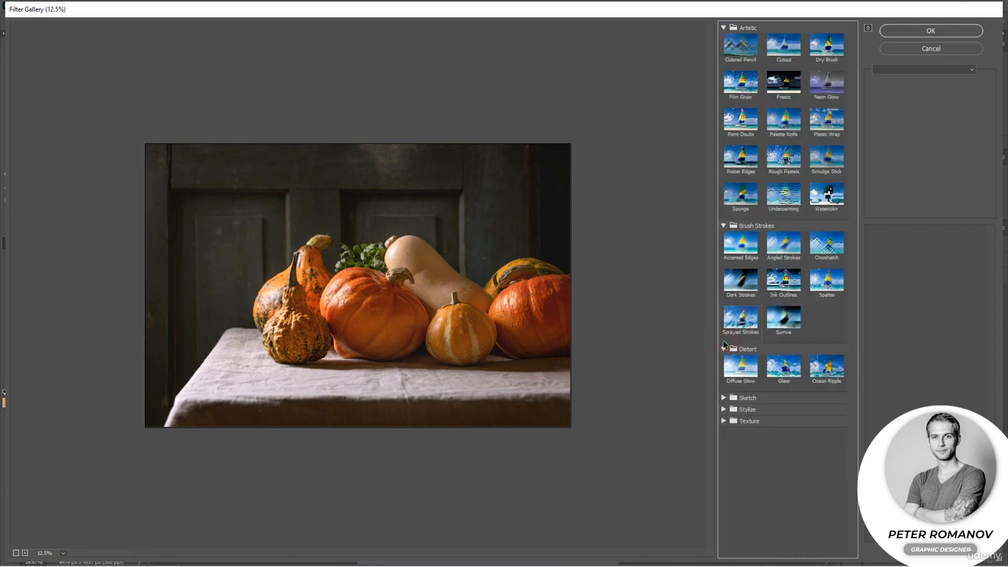
- Preview the Angled Strokes, Paint Daubs, Cutout and Palette Knife filters on the pumpkin image without applying any
{"action": "left_click", "coordinate": [790, 245]}
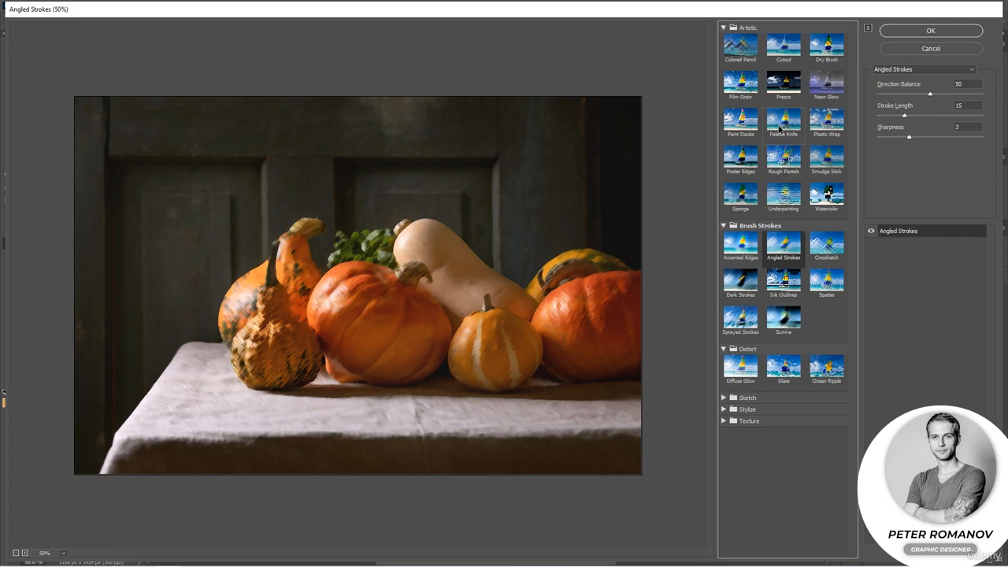
{"action": "left_click", "coordinate": [748, 125]}
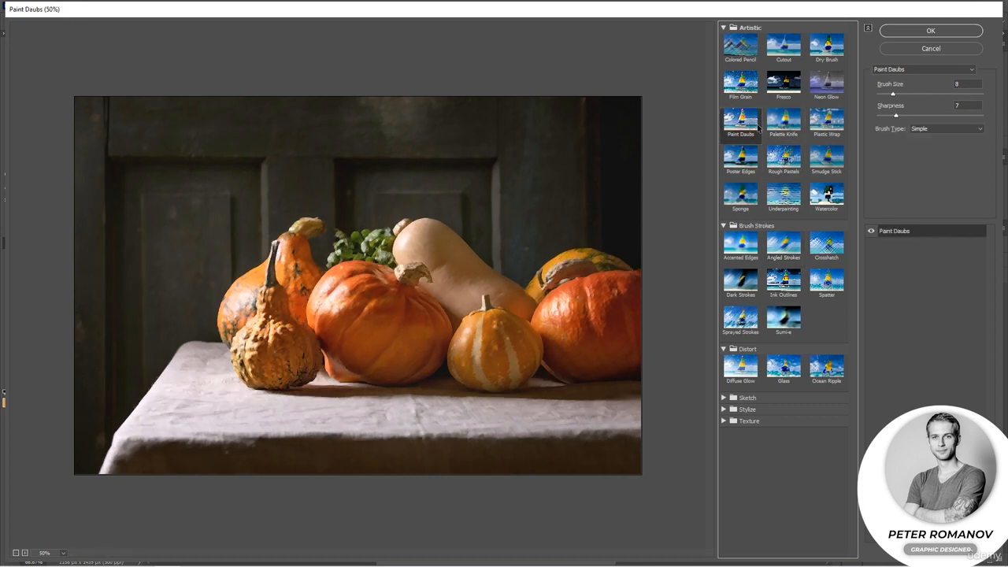
{"action": "left_click", "coordinate": [784, 49]}
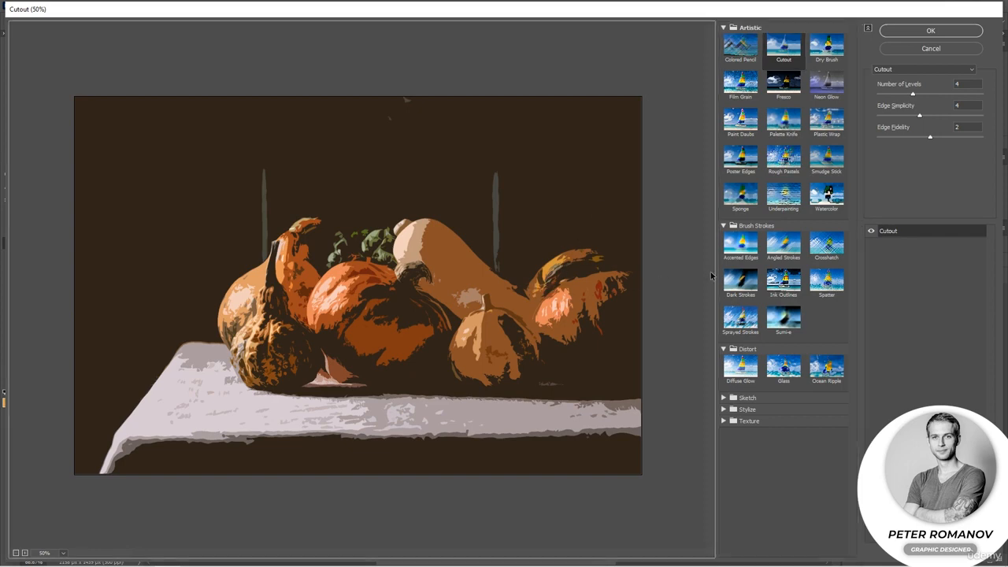
{"action": "left_click", "coordinate": [784, 126]}
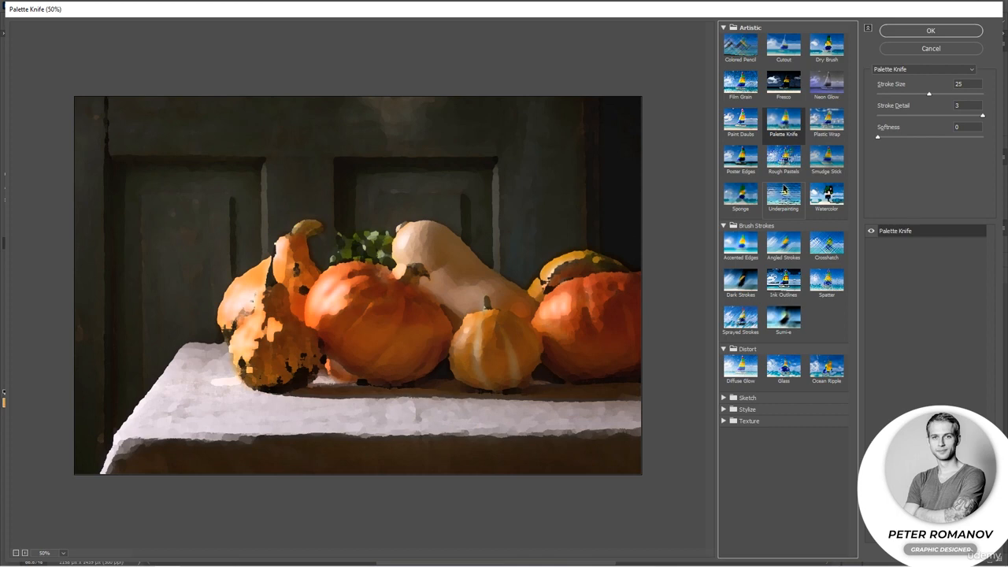
{"action": "left_click", "coordinate": [902, 49]}
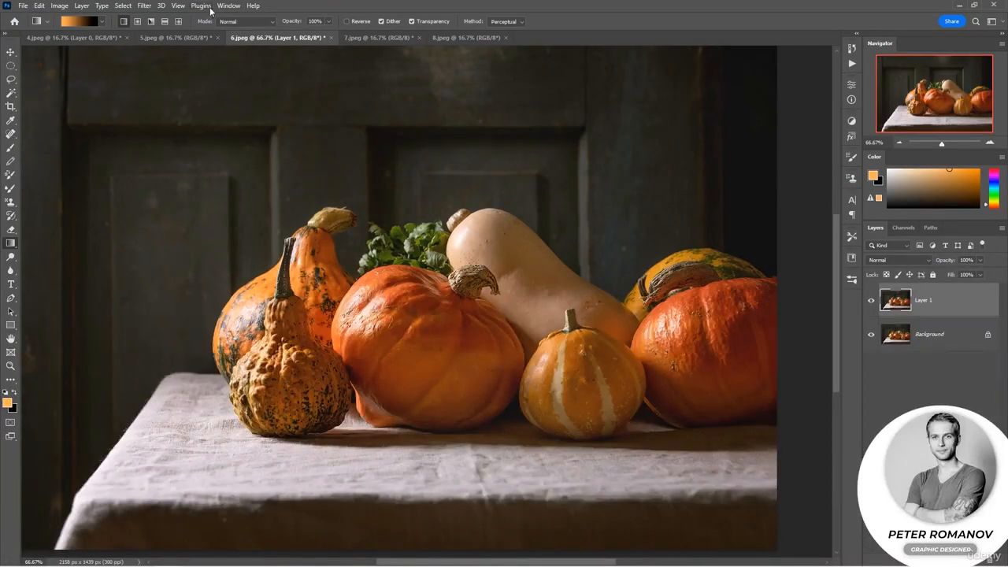
- Open Layer 1 of the pumpkin image in the Filter Gallery and choose the Artistic filter Colored Pencil
{"action": "left_click", "coordinate": [144, 5]}
{"action": "left_click", "coordinate": [169, 71]}
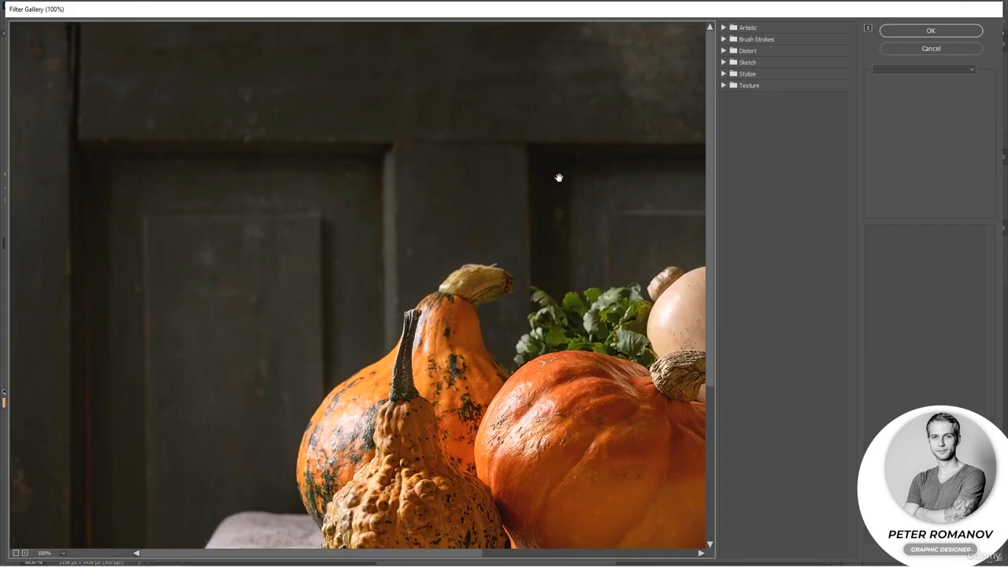
{"action": "left_click_drag", "start_coordinate": [572, 379], "coordinate": [333, 228]}
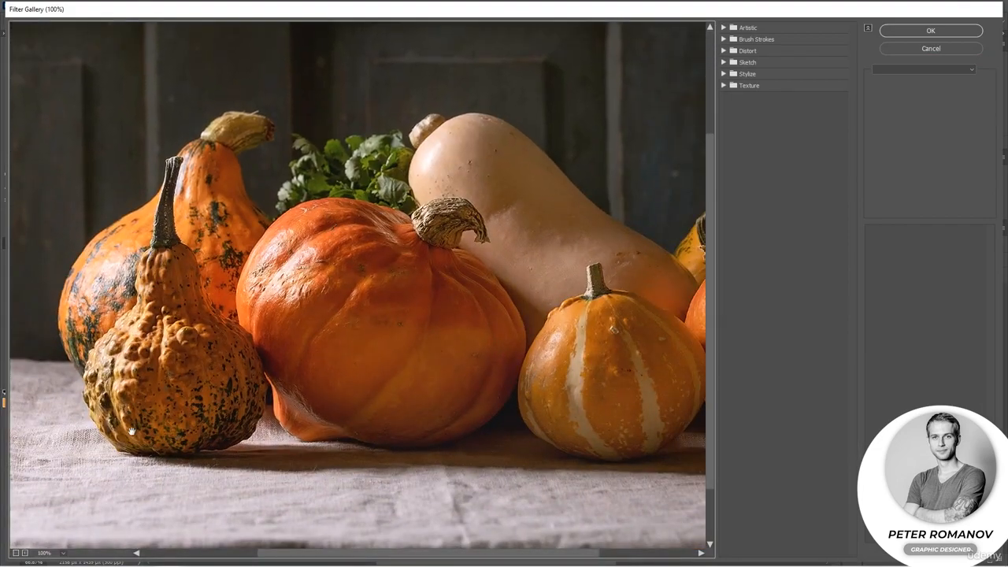
{"action": "left_click_drag", "start_coordinate": [334, 345], "coordinate": [294, 375]}
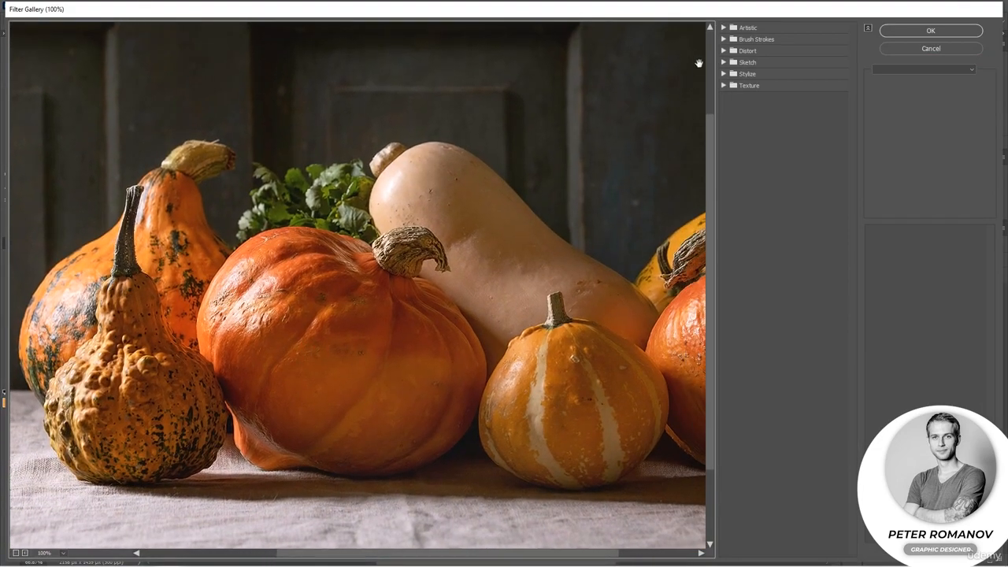
{"action": "left_click", "coordinate": [723, 28]}
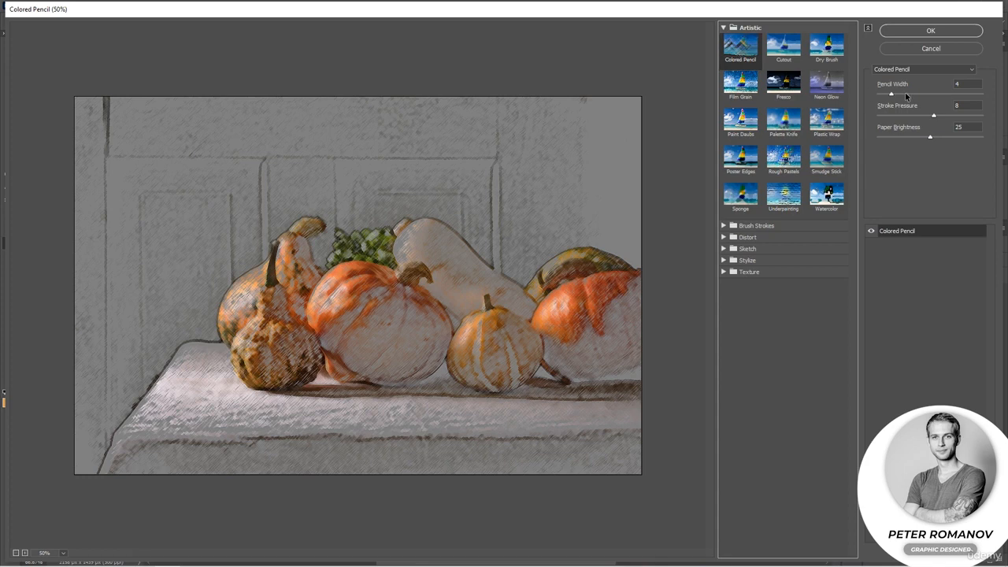
- Set the Colored Pencil filter to pencil width 16, stroke pressure 13 and paper brightness 50
{"action": "left_click_drag", "start_coordinate": [904, 93], "coordinate": [922, 93]}
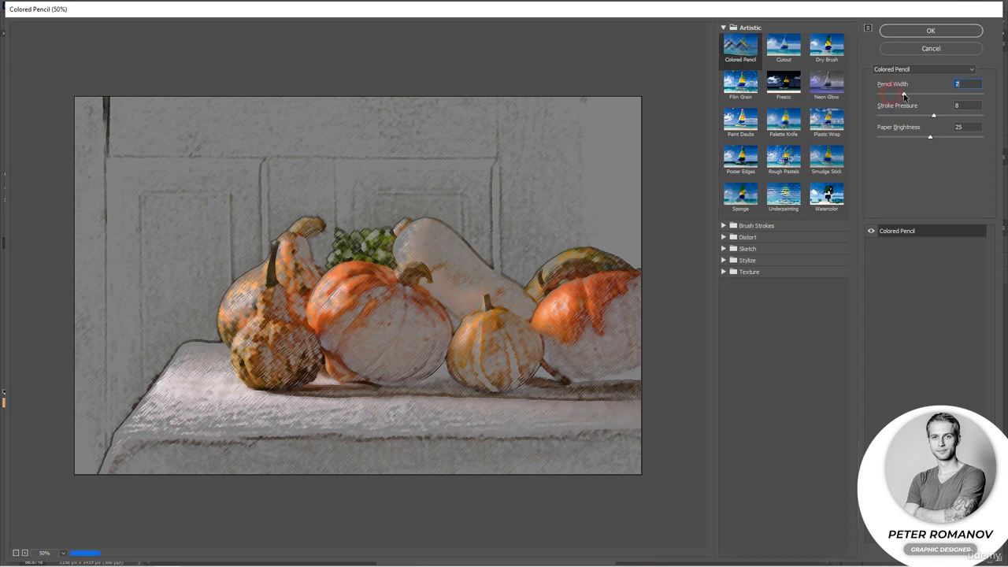
{"action": "left_click", "coordinate": [945, 93]}
{"action": "mouse_move", "coordinate": [934, 116]}
{"action": "left_mouse_down"}
{"action": "mouse_move", "coordinate": [918, 118]}
{"action": "mouse_move", "coordinate": [960, 117]}
{"action": "mouse_move", "coordinate": [914, 136]}
{"action": "mouse_move", "coordinate": [990, 143]}
{"action": "left_mouse_up"}
{"action": "left_click", "coordinate": [969, 117]}
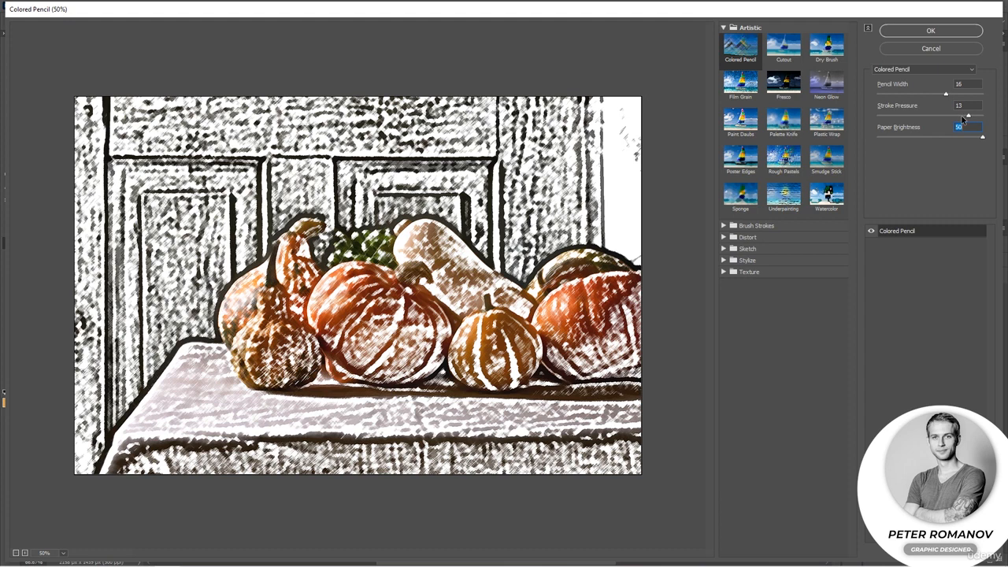
- Raise the Colored Pencil filter's pencil width to 24 and set its stroke pressure to 12
{"action": "left_click_drag", "start_coordinate": [945, 93], "coordinate": [972, 94]}
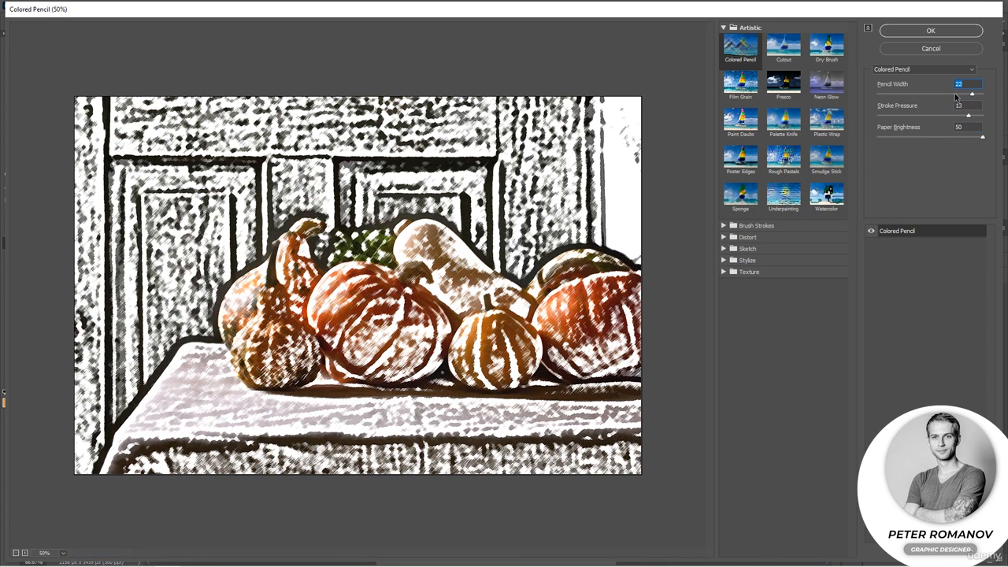
{"action": "left_click", "coordinate": [982, 94]}
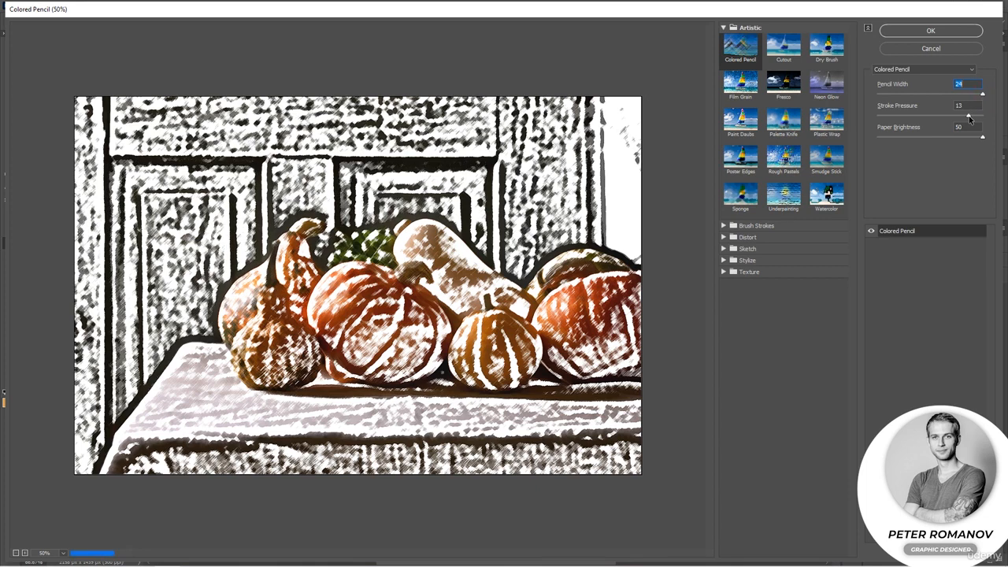
{"action": "left_click", "coordinate": [973, 117]}
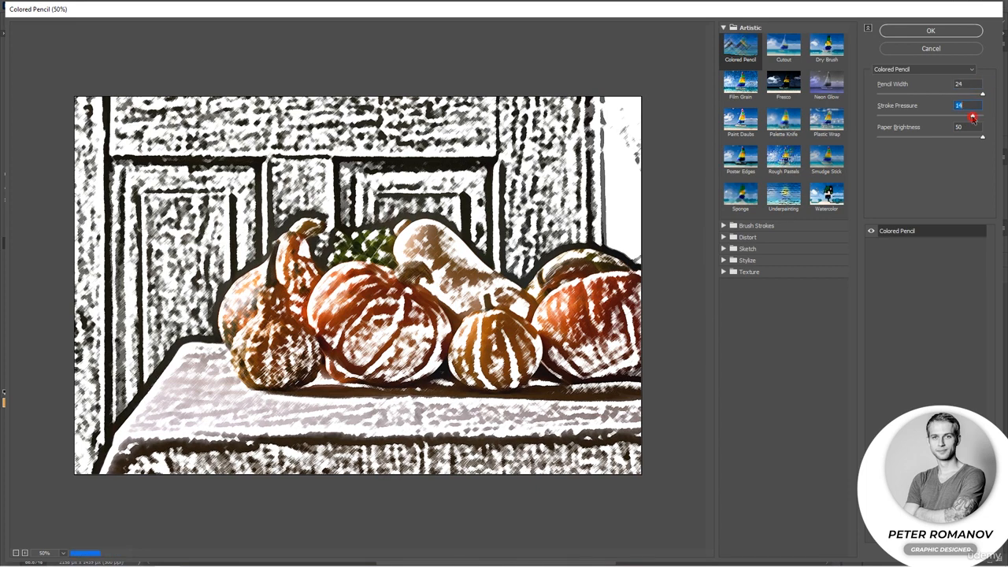
{"action": "left_click", "coordinate": [962, 117]}
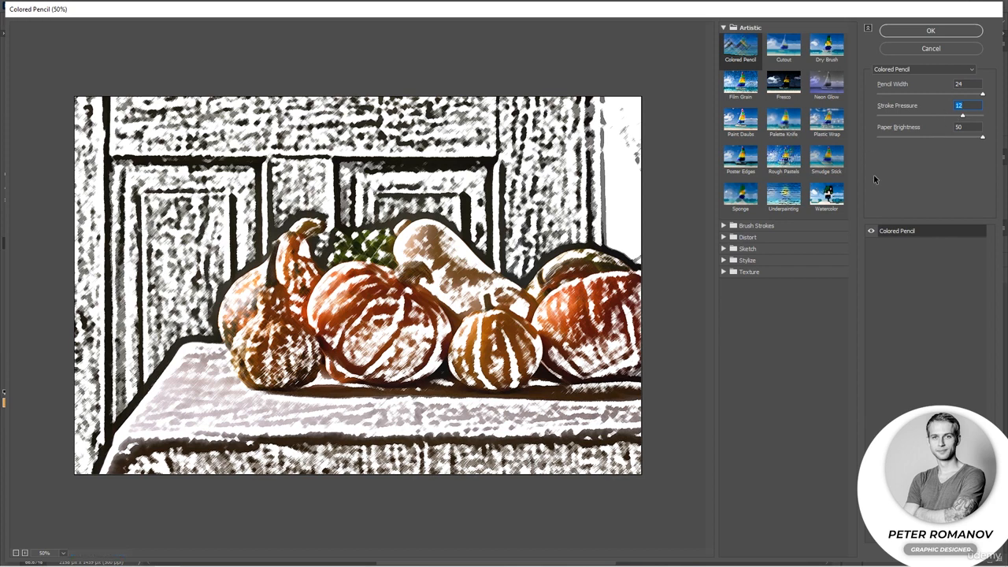
- Add a second effect layer over Colored Pencil and choose Craquelure after trying Stained Glass, Grain, Mosaic Tiles and Texturizer
{"action": "left_click", "coordinate": [989, 559]}
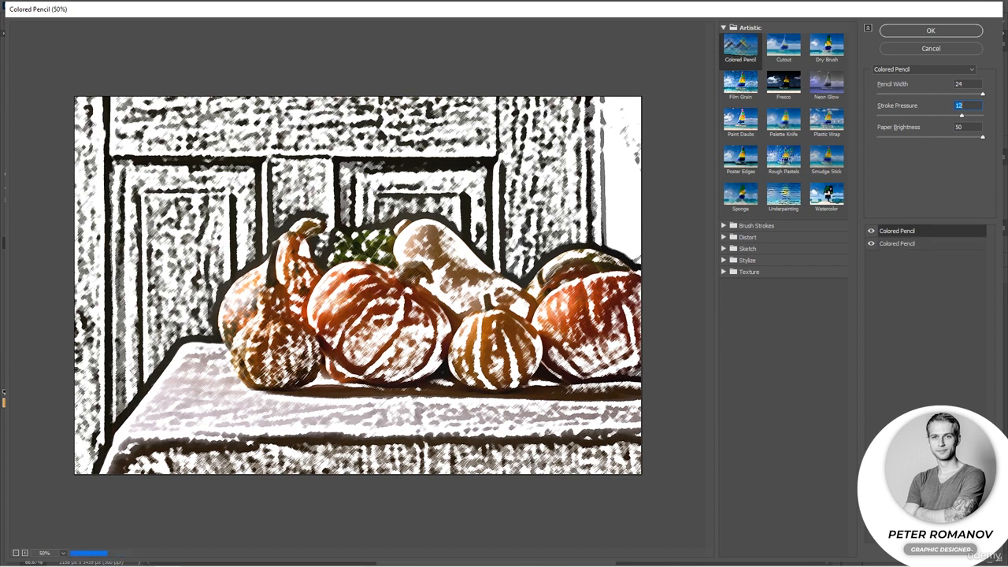
{"action": "left_click", "coordinate": [725, 274]}
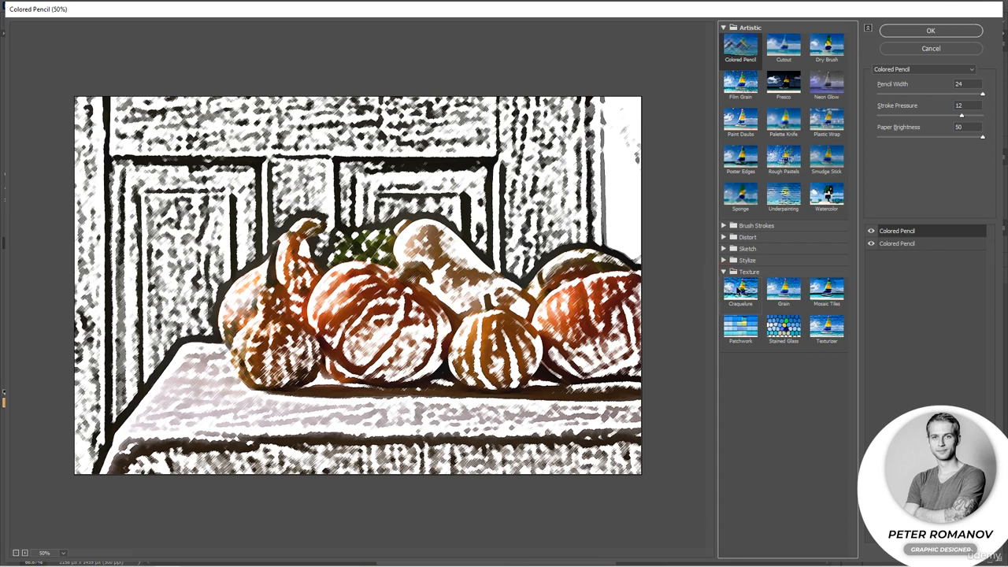
{"action": "left_click", "coordinate": [784, 327]}
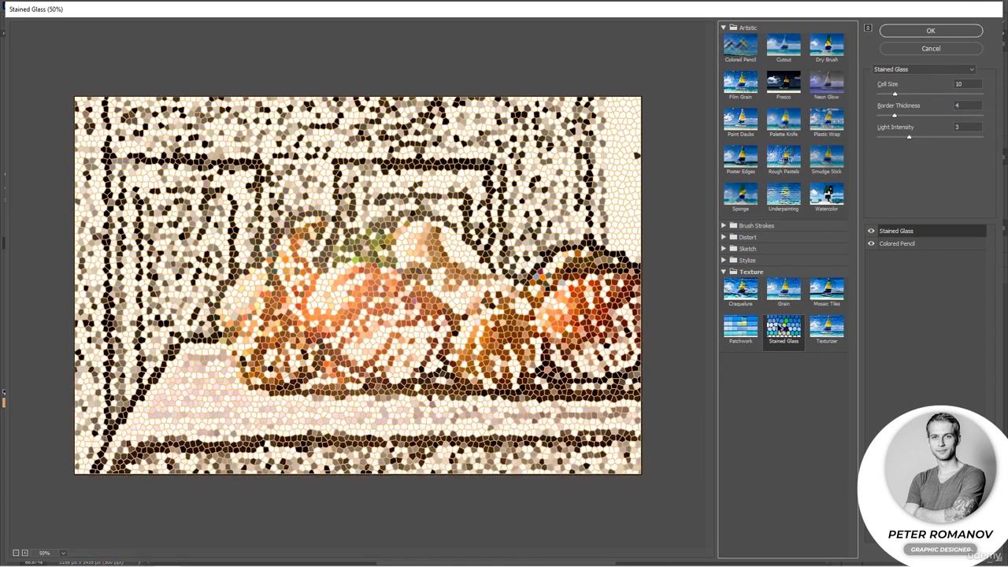
{"action": "left_click", "coordinate": [754, 299]}
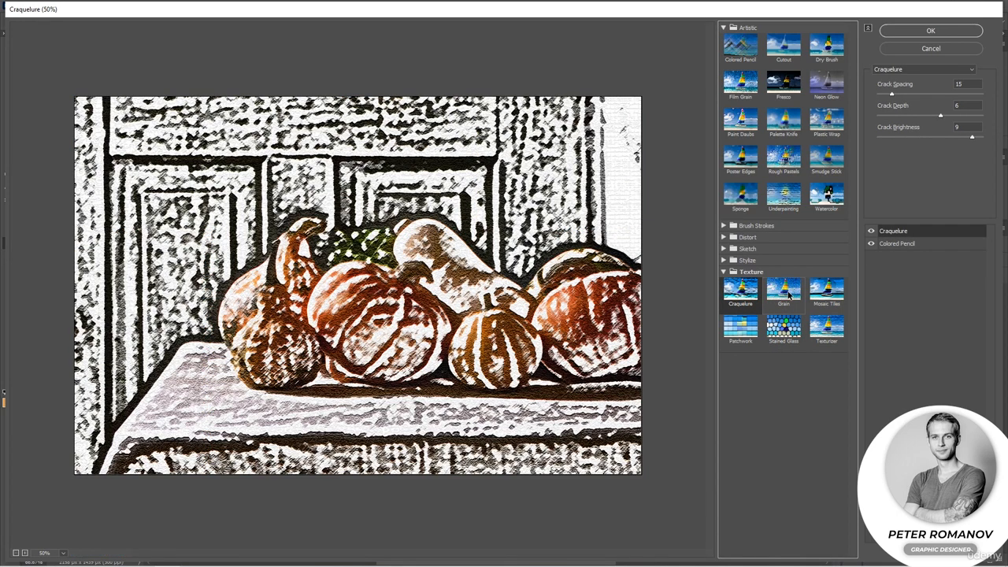
{"action": "left_click", "coordinate": [788, 294]}
{"action": "left_click", "coordinate": [824, 295]}
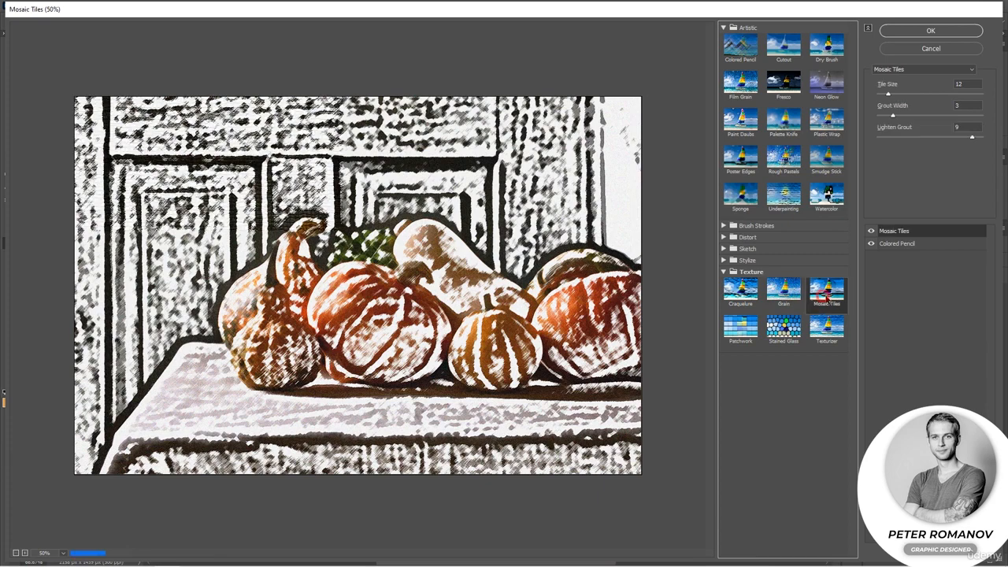
{"action": "left_click", "coordinate": [823, 331]}
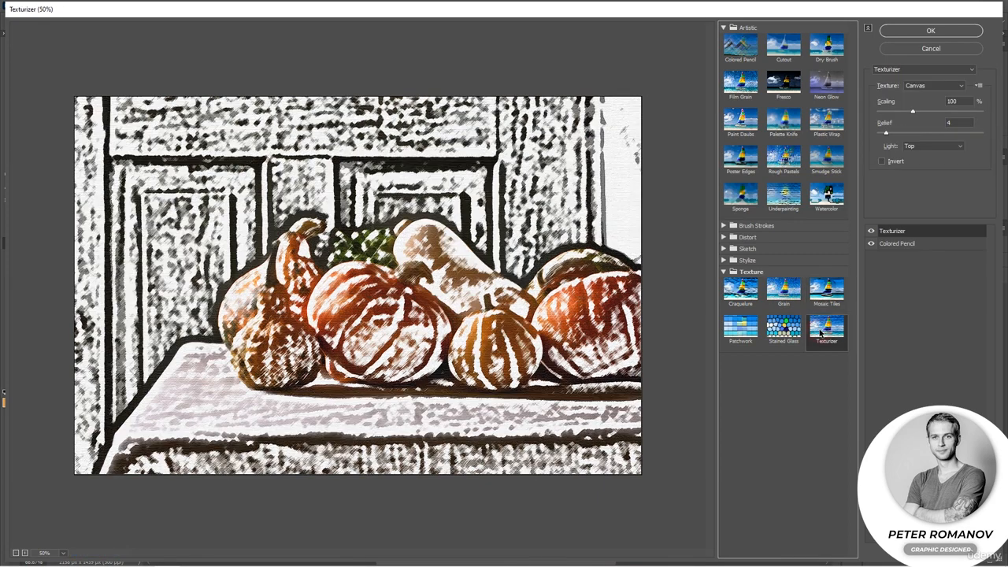
{"action": "left_click", "coordinate": [740, 293]}
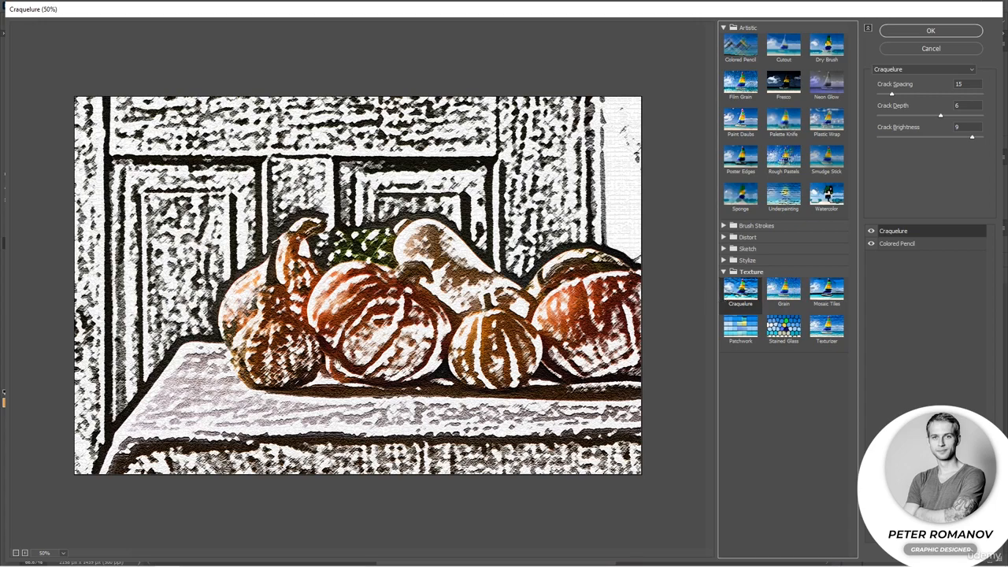
- Compare the Texturizer, Mosaic Tiles and Stained Glass textures up close, and apply the effect stack with Craquelure over Colored Pencil
{"action": "scroll", "coordinate": [347, 360], "scroll_direction": "up", "scroll_amount": 1}
{"action": "scroll", "coordinate": [345, 357], "scroll_direction": "up", "scroll_amount": 2}
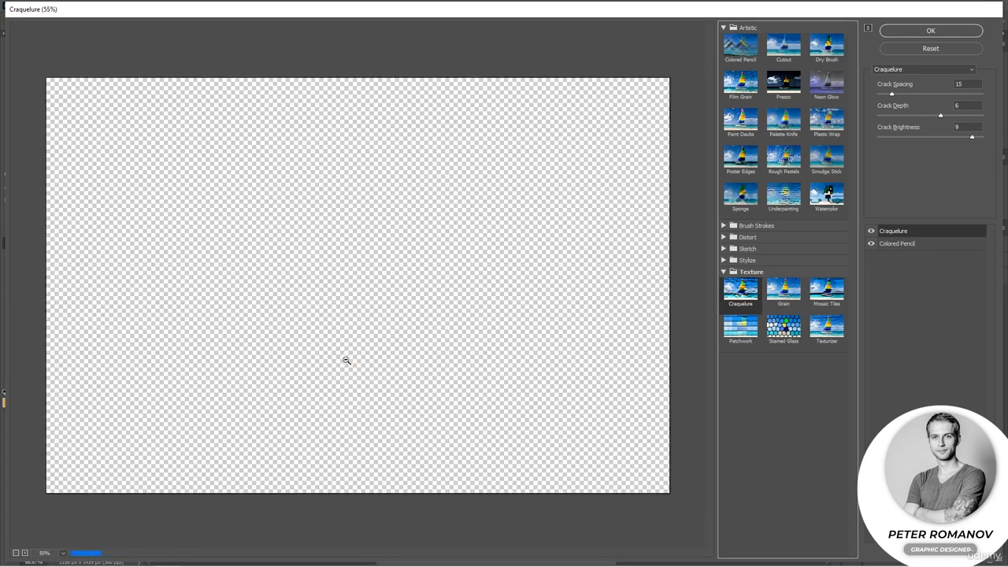
{"action": "left_click", "coordinate": [832, 334]}
{"action": "left_click", "coordinate": [830, 304]}
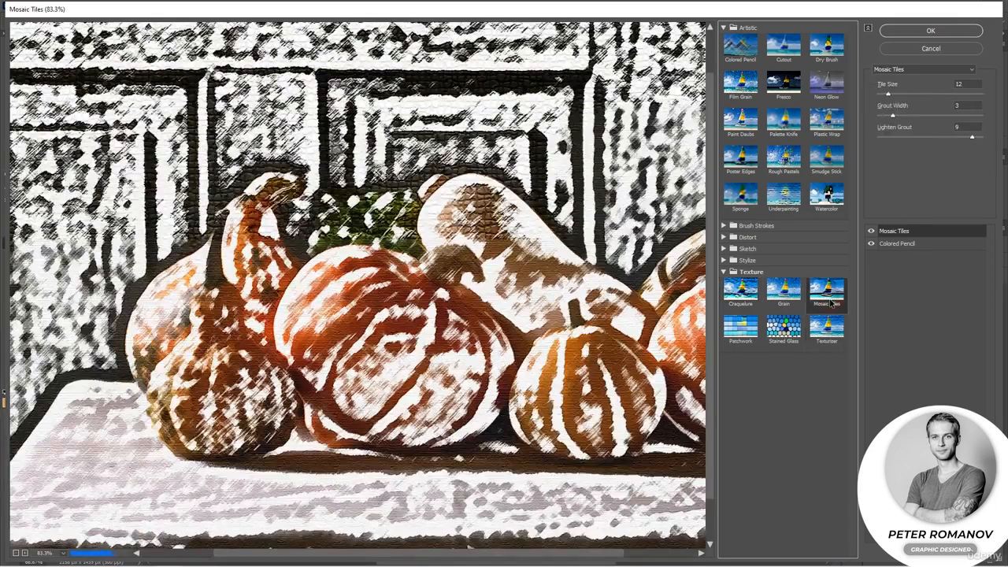
{"action": "left_click", "coordinate": [793, 337]}
{"action": "left_click", "coordinate": [740, 291]}
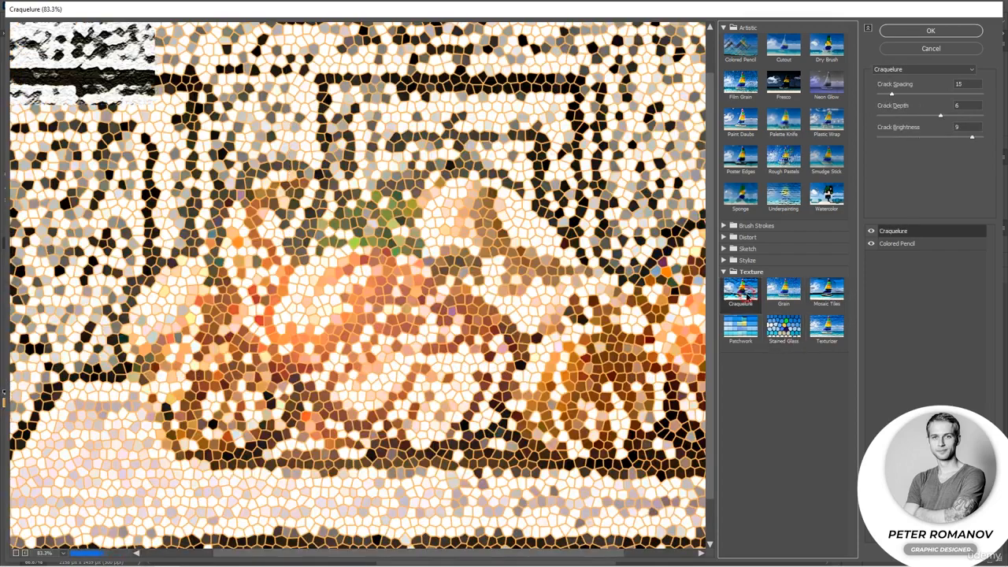
{"action": "left_click", "coordinate": [916, 33]}
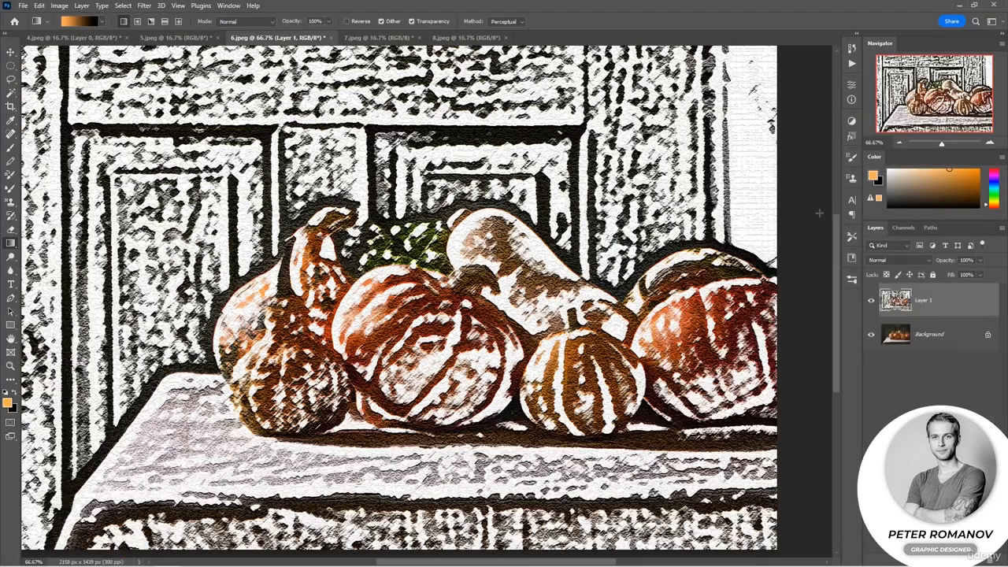
- Unlock the Background layer, move it above Layer 1 and set its blend mode to Multiply
{"action": "left_click", "coordinate": [898, 143]}
{"action": "left_click", "coordinate": [987, 335]}
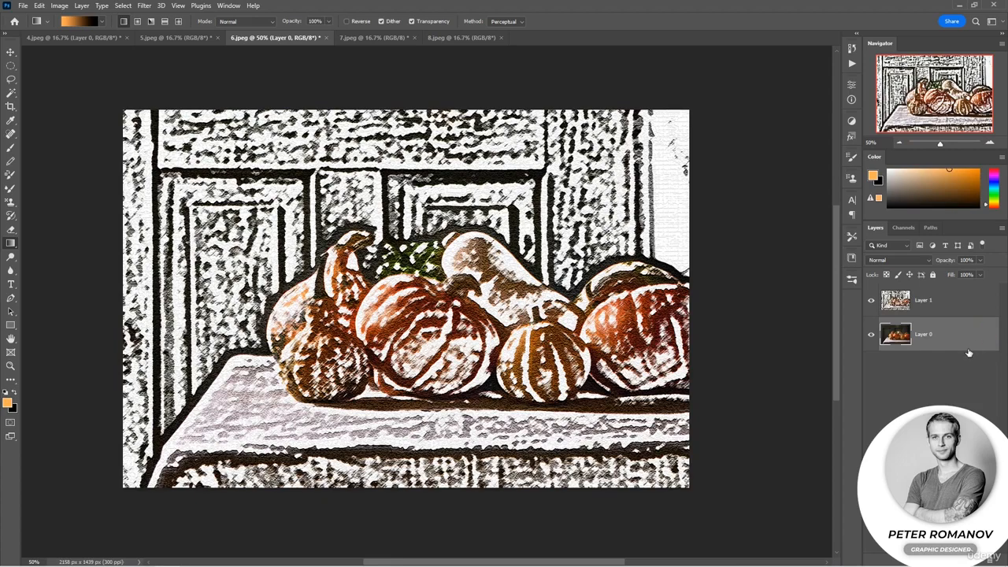
{"action": "left_click", "coordinate": [963, 346]}
{"action": "left_click", "coordinate": [936, 300]}
{"action": "left_click", "coordinate": [898, 259]}
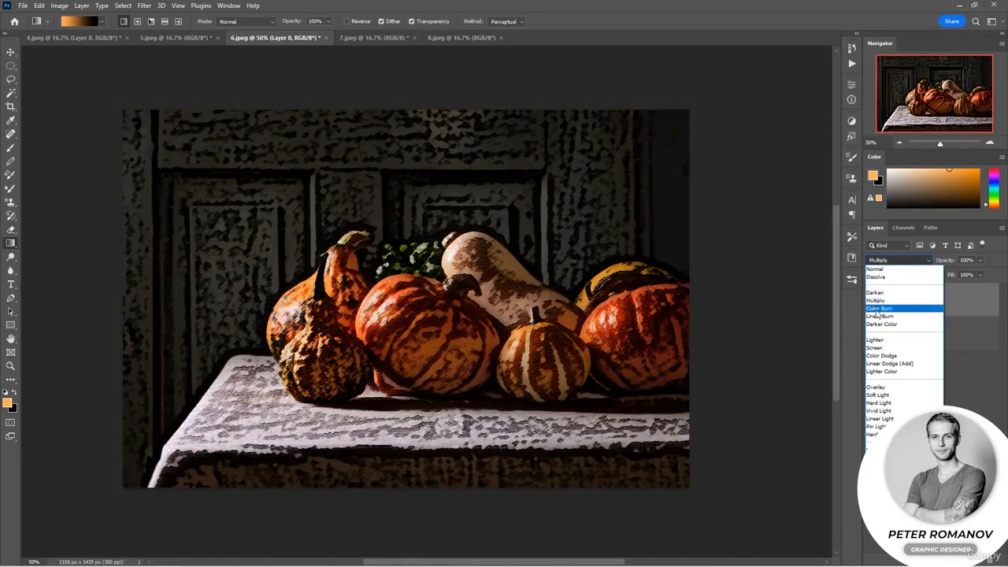
{"action": "left_click", "coordinate": [875, 300]}
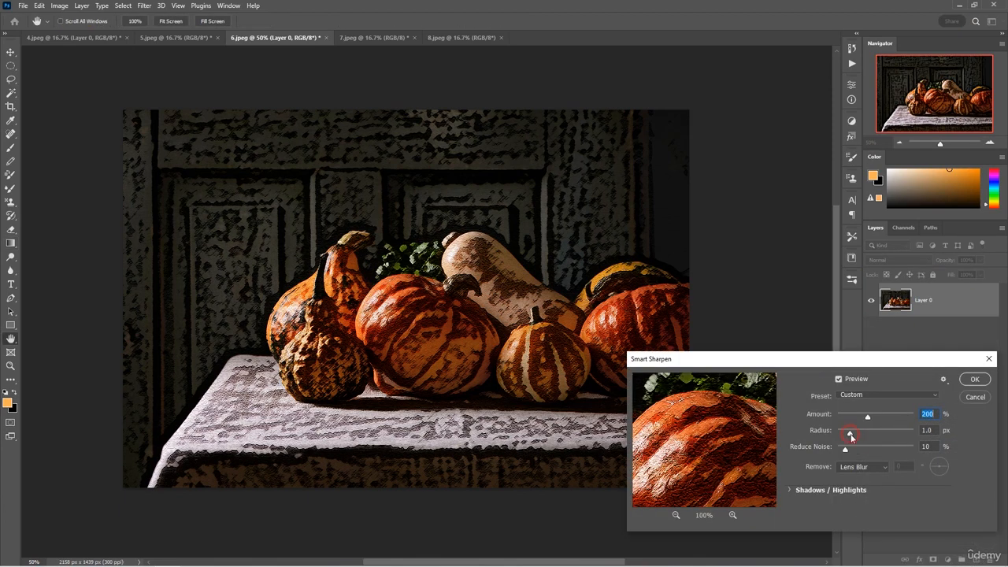
- Apply Smart Sharpen with Lens Blur removal to the merged pumpkin layer, adjusting its radius
{"action": "mouse_move", "coordinate": [851, 435]}
{"action": "left_mouse_down"}
{"action": "mouse_move", "coordinate": [850, 419]}
{"action": "mouse_move", "coordinate": [859, 453]}
{"action": "left_mouse_up"}
{"action": "left_click", "coordinate": [850, 417]}
{"action": "left_click", "coordinate": [854, 394]}
{"action": "left_click", "coordinate": [847, 433]}
{"action": "left_click", "coordinate": [974, 379]}
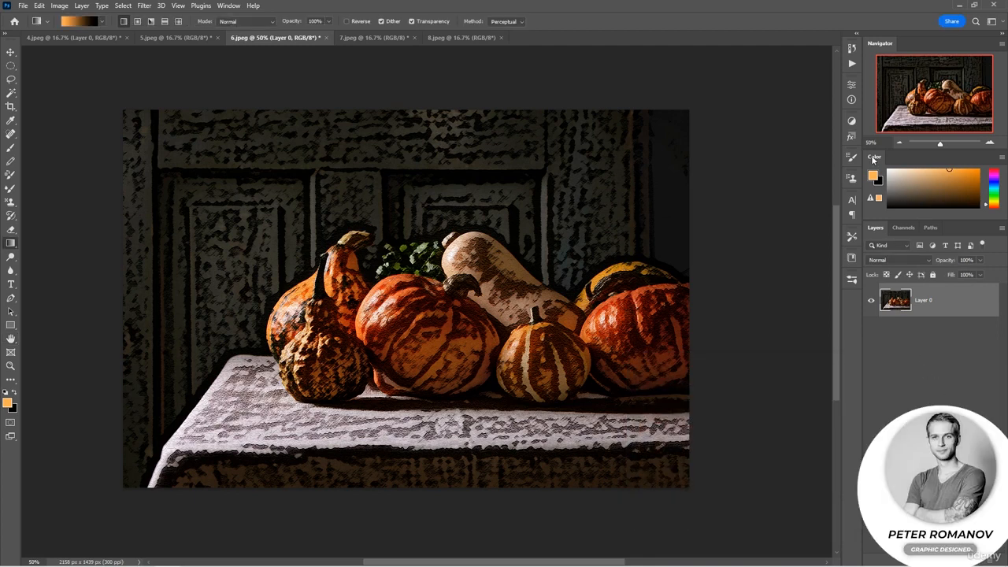
- Compare the pumpkin image's original and filtered history states, return to the Smart Sharpen state and deselect the layer
{"action": "left_click", "coordinate": [851, 49]}
{"action": "left_click_drag", "start_coordinate": [839, 105], "coordinate": [833, 70]}
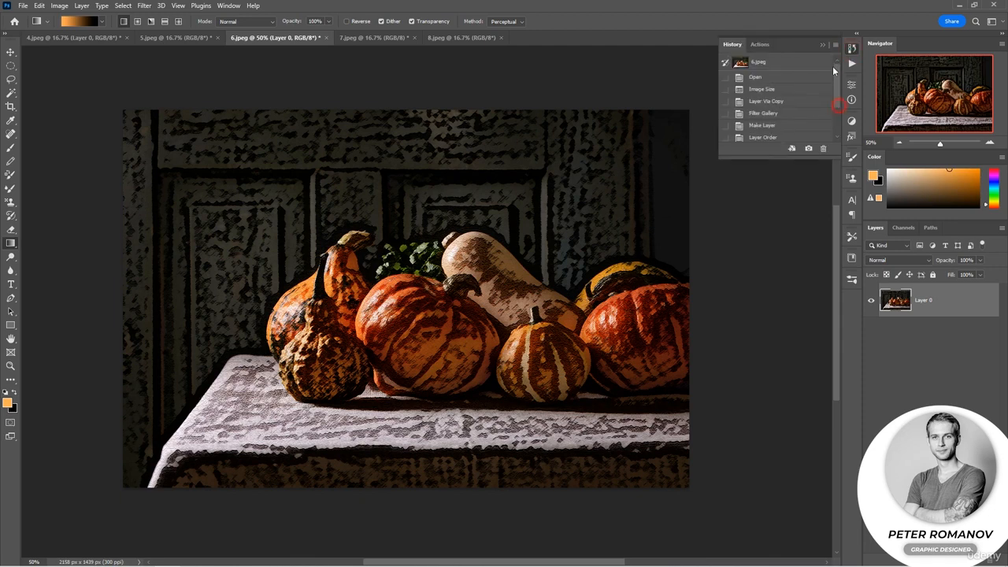
{"action": "left_click", "coordinate": [779, 79]}
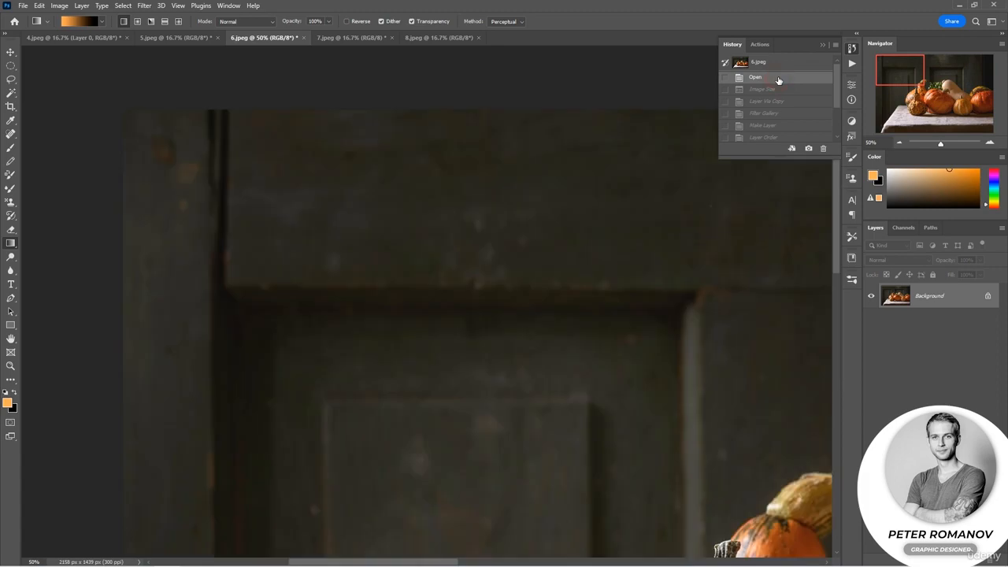
{"action": "left_click", "coordinate": [790, 100]}
{"action": "left_click_drag", "start_coordinate": [839, 85], "coordinate": [833, 126]}
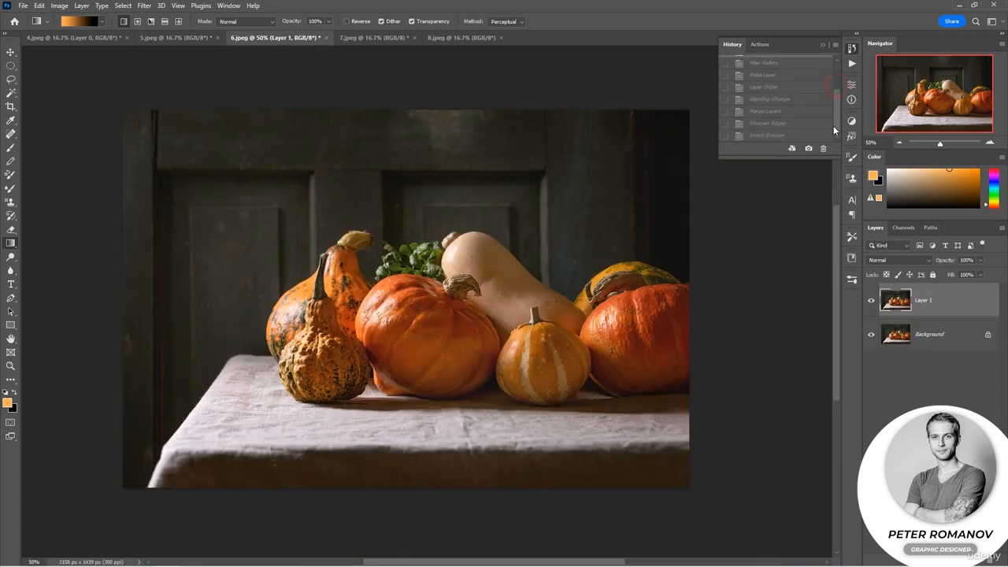
{"action": "left_click", "coordinate": [767, 135]}
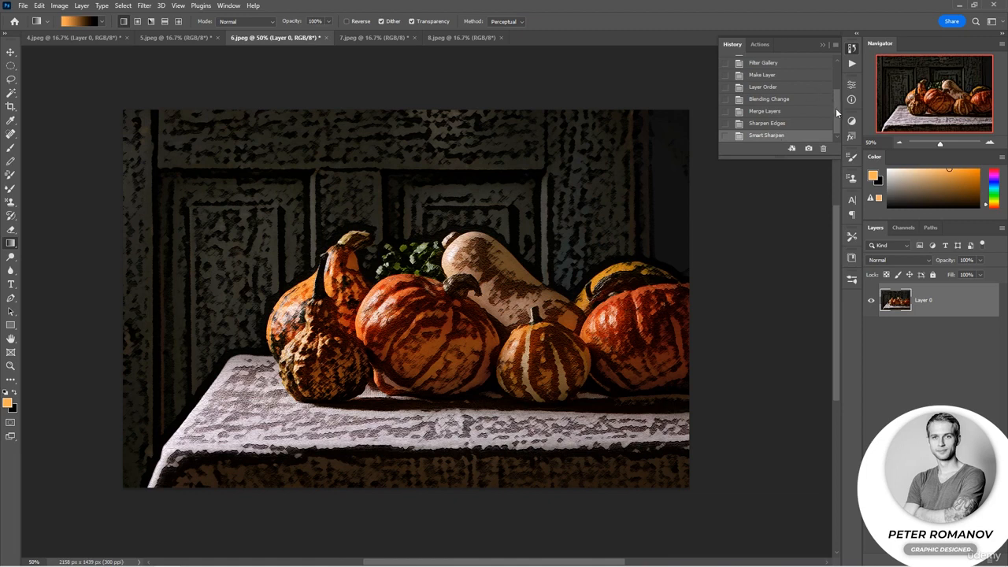
{"action": "left_click_drag", "start_coordinate": [835, 108], "coordinate": [833, 93]}
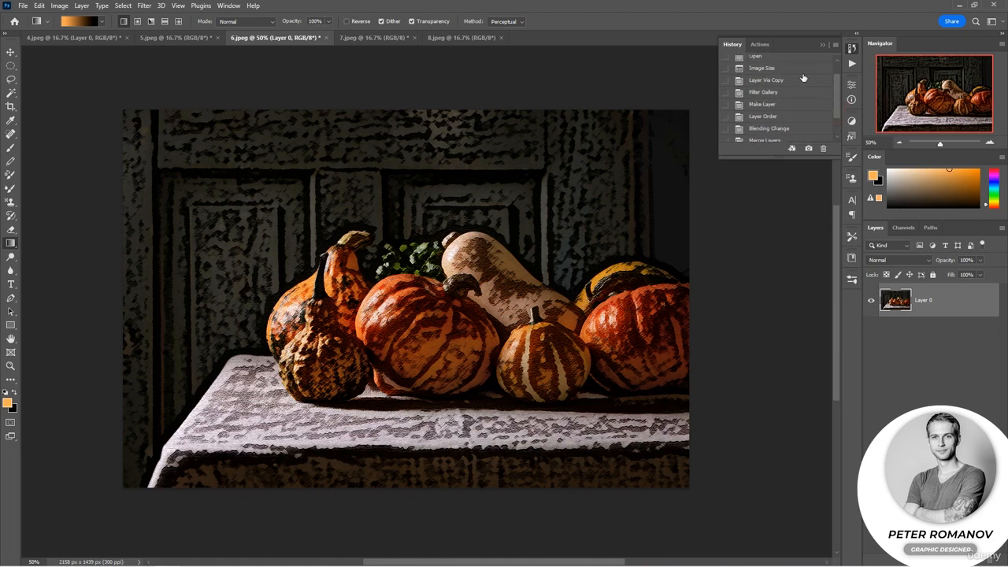
{"action": "left_click", "coordinate": [799, 81]}
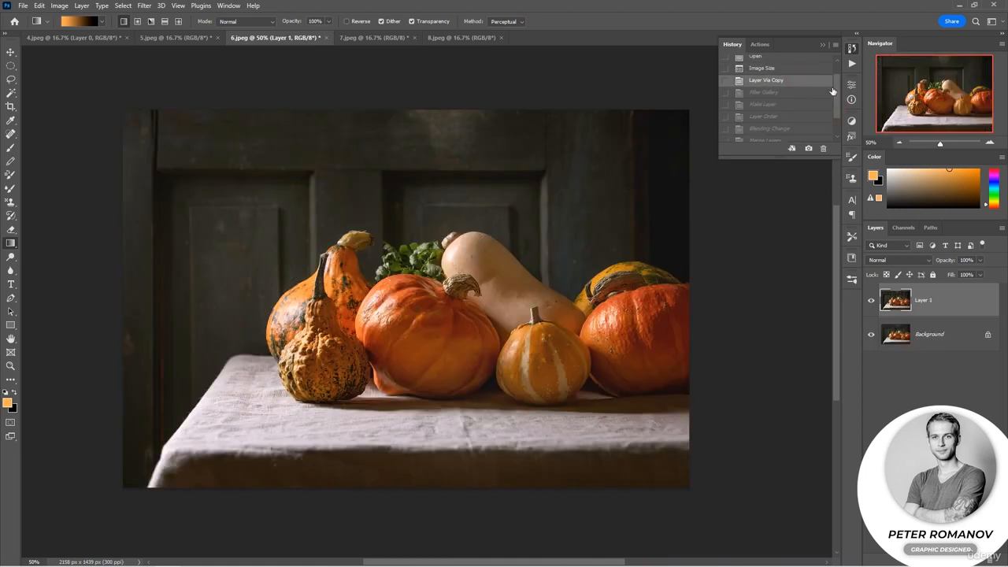
{"action": "scroll", "coordinate": [836, 91], "scroll_direction": "down", "scroll_amount": 3}
{"action": "left_click", "coordinate": [792, 135]}
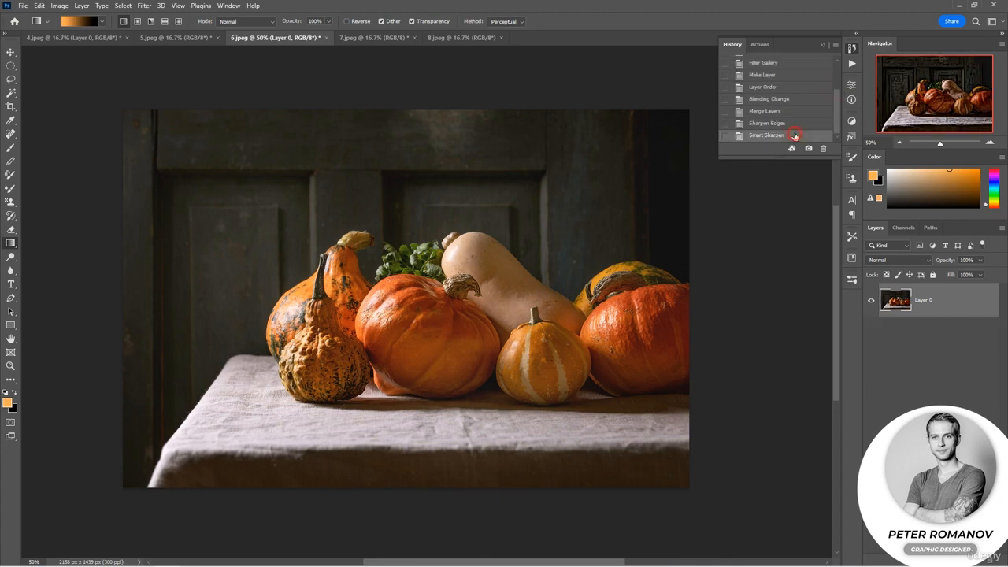
{"action": "left_click", "coordinate": [897, 387]}
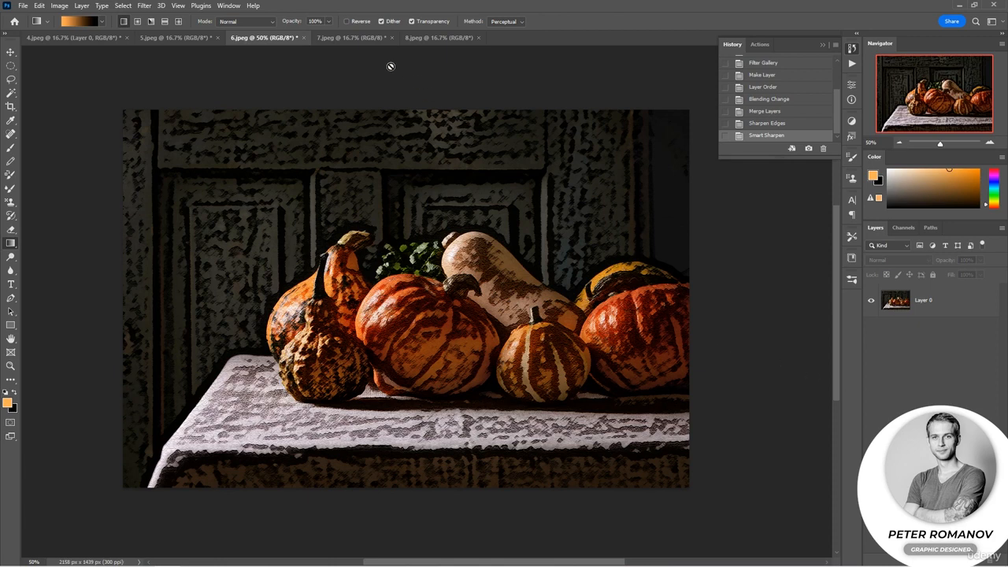
- Open Layer 1 copy of 7.jpeg in the Filter Gallery and choose the Sketch filter Stamp
{"action": "left_click", "coordinate": [349, 40]}
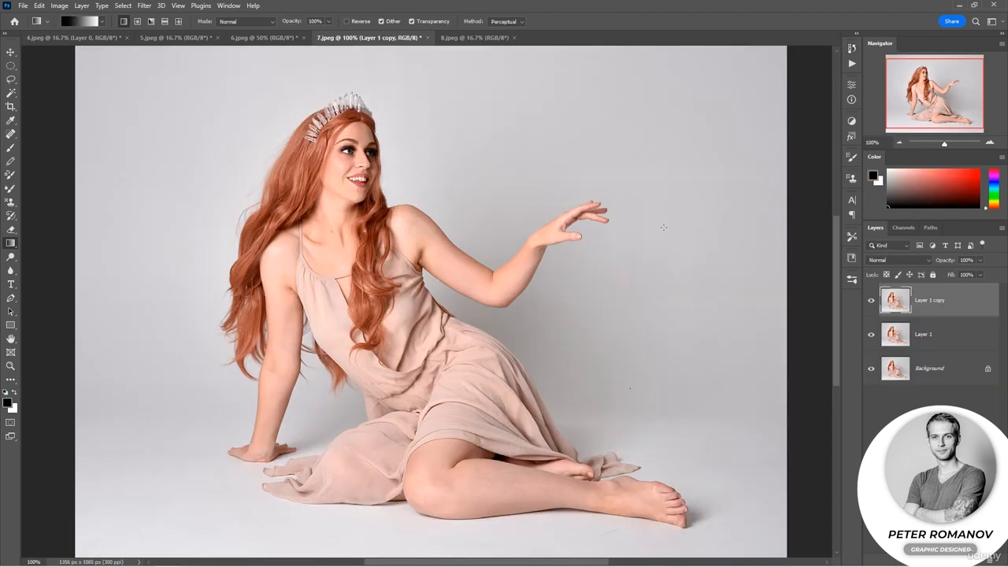
{"action": "key", "text": "v"}
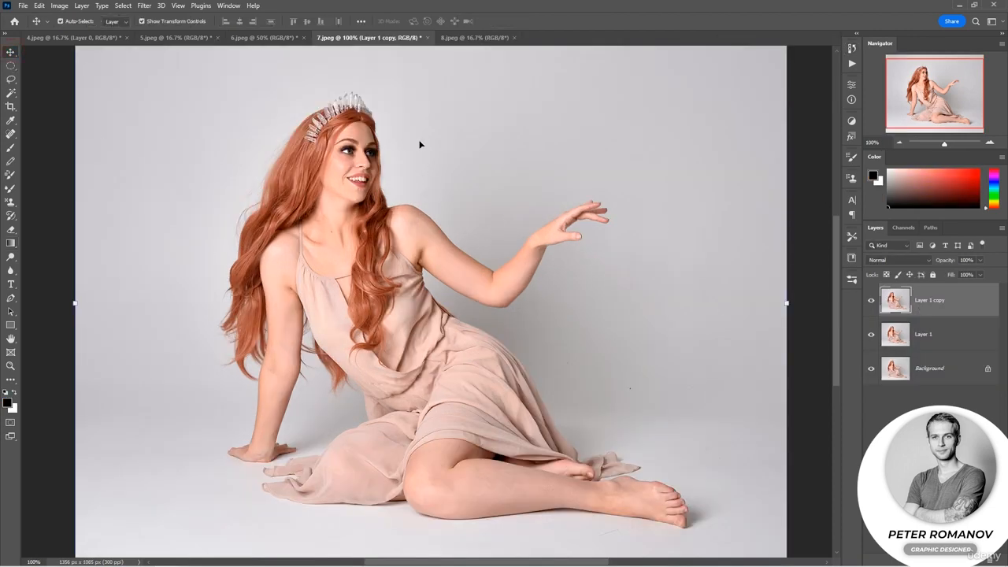
{"action": "left_click", "coordinate": [144, 6]}
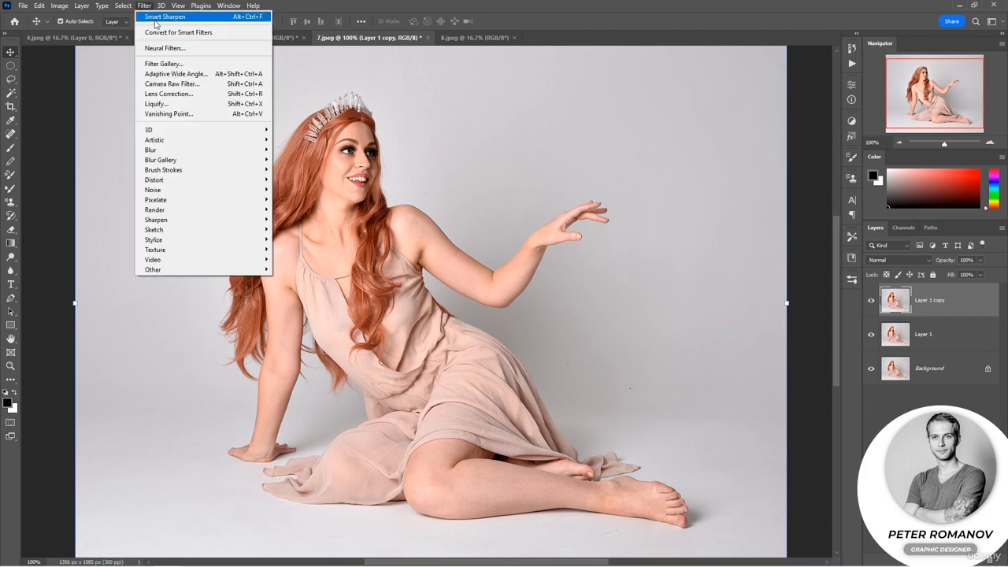
{"action": "left_click", "coordinate": [167, 64]}
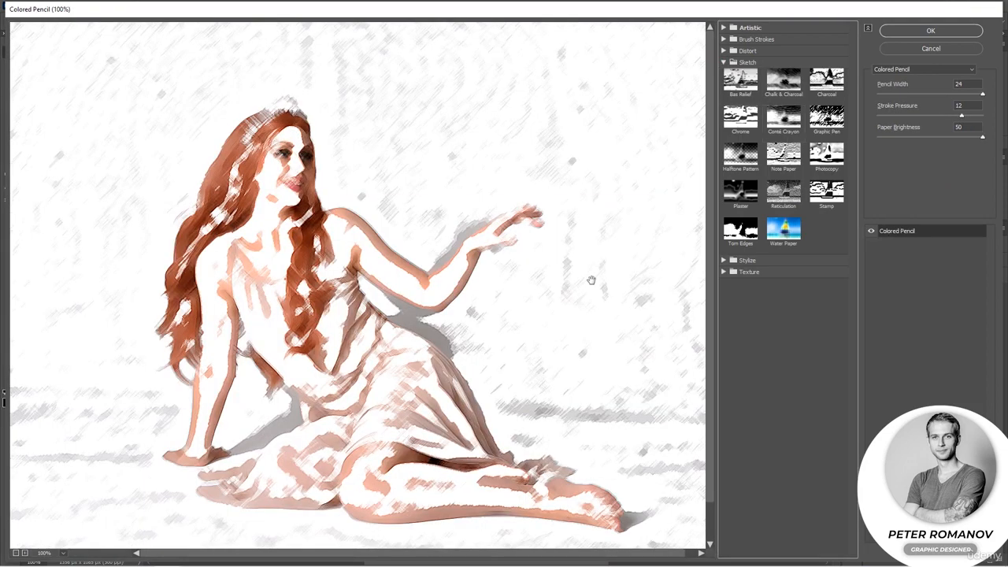
{"action": "key", "text": "ctrl+plus"}
{"action": "key", "text": "ctrl+plus"}
{"action": "key", "text": "ctrl+plus"}
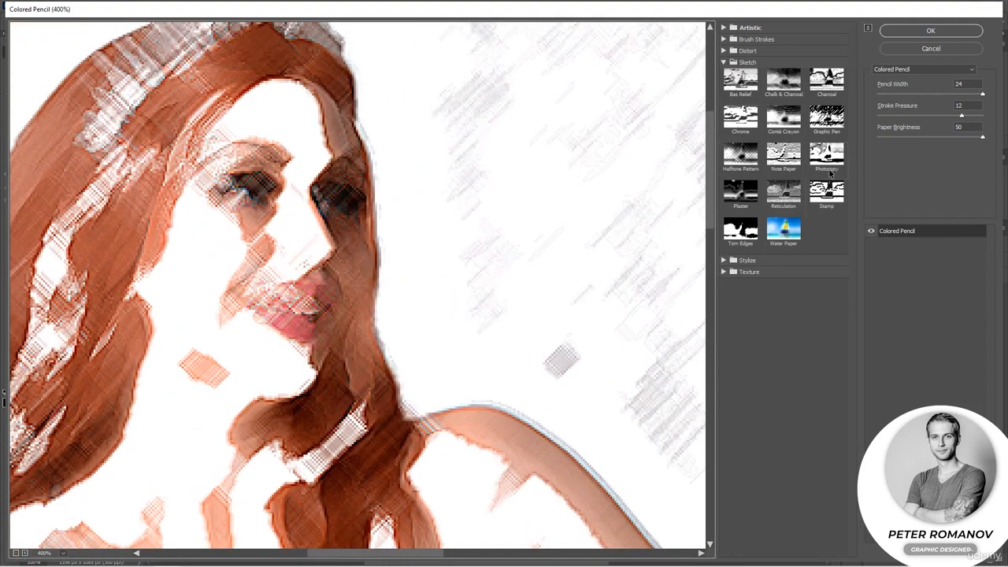
{"action": "left_click", "coordinate": [827, 195]}
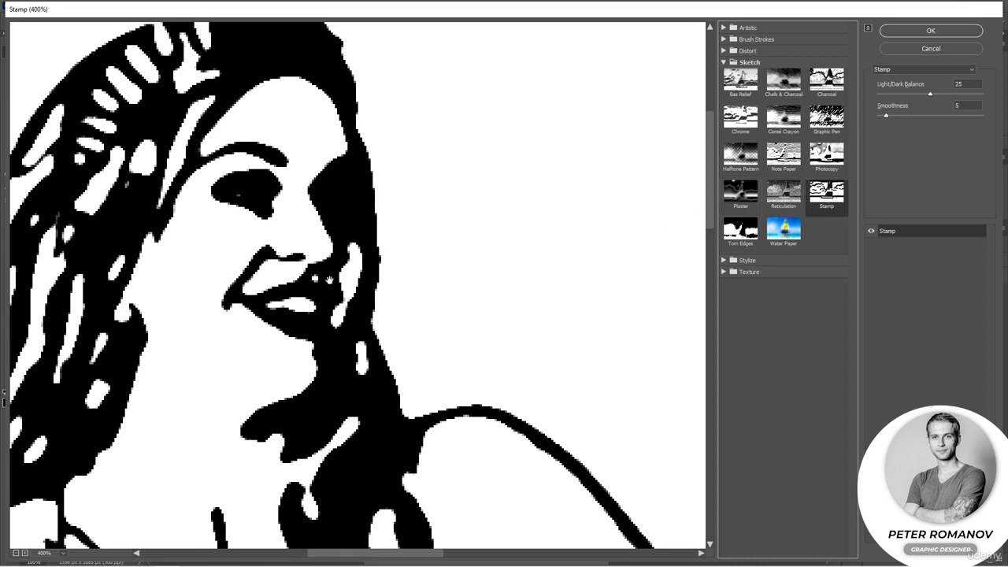
- Set the Stamp filter's smoothness to 1 and its light/dark balance to 6
{"action": "left_click_drag", "start_coordinate": [325, 282], "coordinate": [490, 272]}
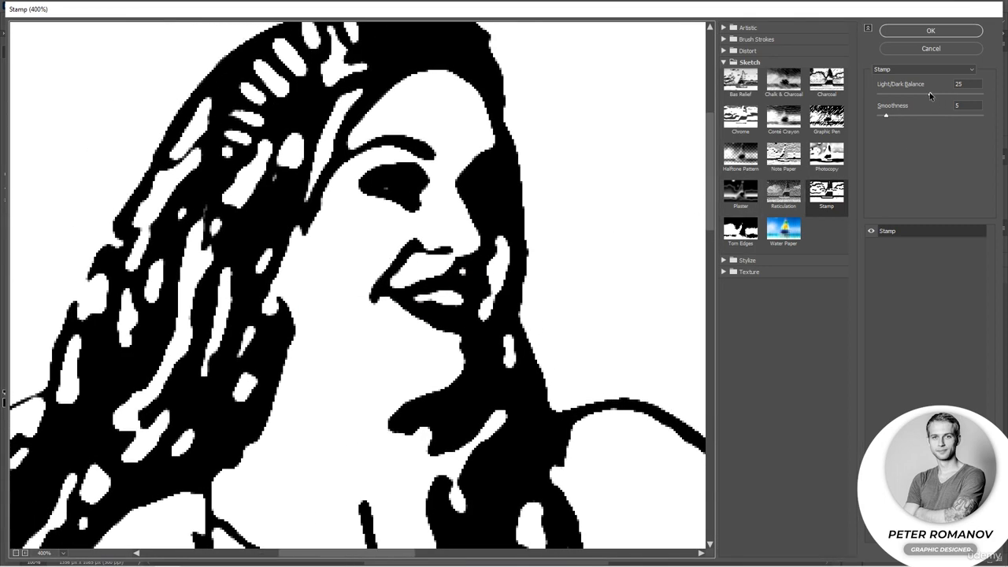
{"action": "left_click_drag", "start_coordinate": [929, 93], "coordinate": [843, 114]}
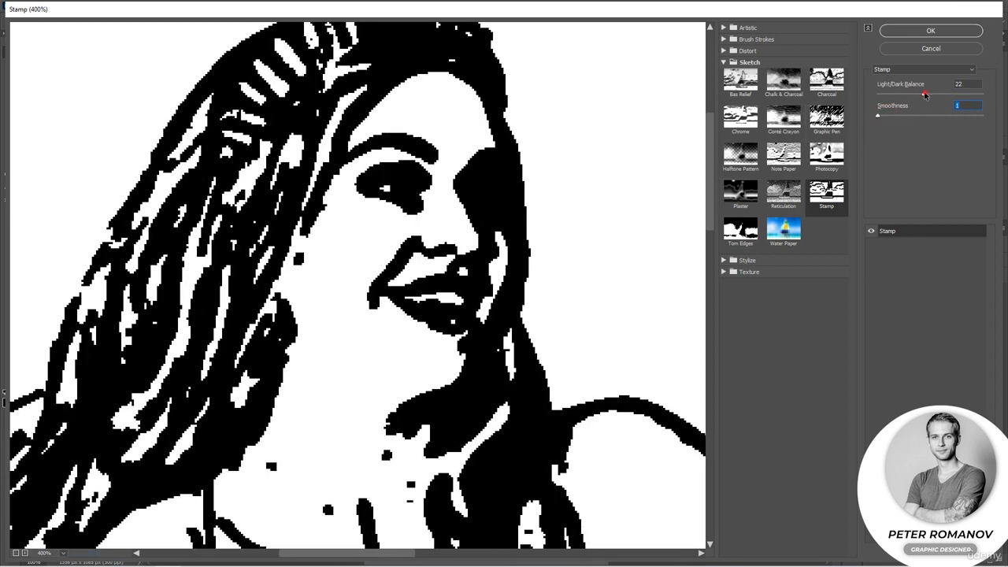
{"action": "left_click_drag", "start_coordinate": [925, 95], "coordinate": [894, 94]}
{"action": "left_click", "coordinate": [16, 552]}
{"action": "left_click", "coordinate": [16, 553]}
{"action": "left_click", "coordinate": [16, 553]}
{"action": "left_click", "coordinate": [15, 553]}
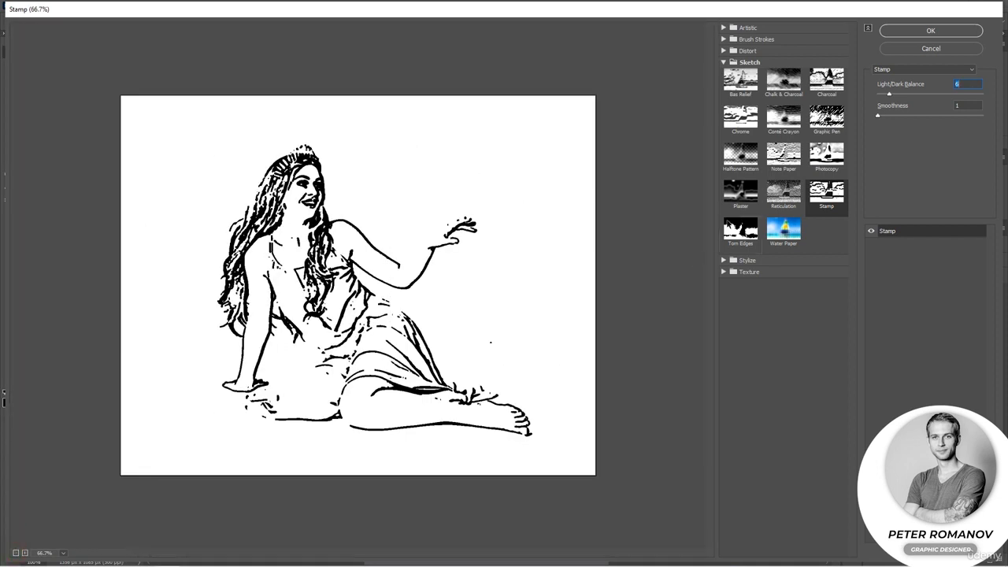
- Set the Stamp filter's light/dark balance to 4 and apply it to Layer 1 copy
{"action": "left_click_drag", "start_coordinate": [890, 95], "coordinate": [882, 97]}
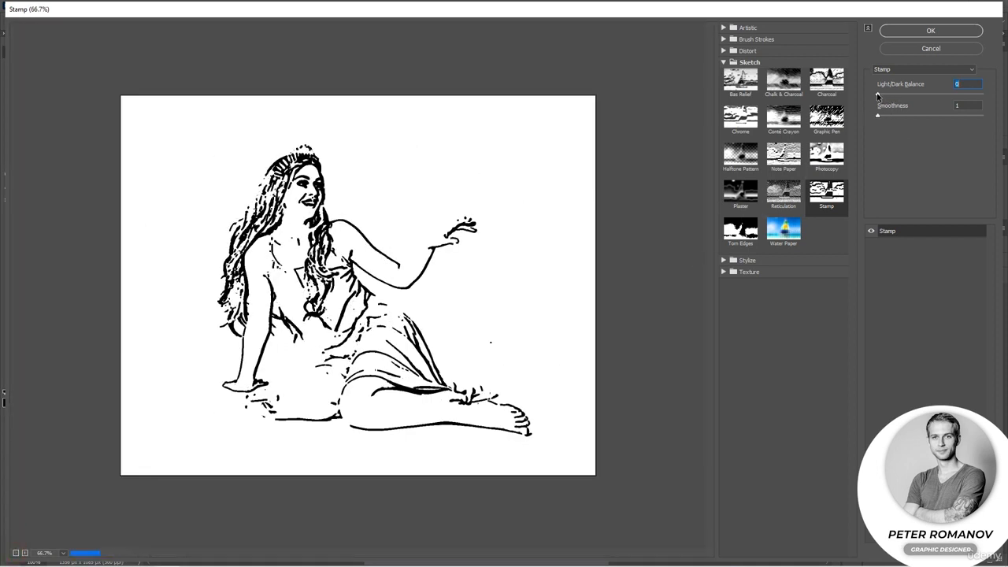
{"action": "key", "text": "Up"}
{"action": "key", "text": "Up"}
{"action": "key", "text": "Up"}
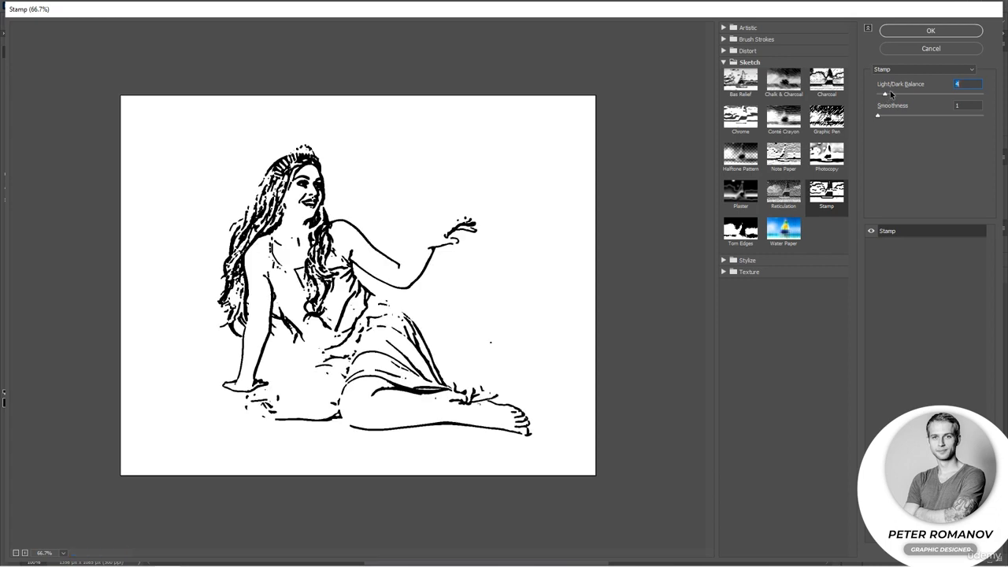
{"action": "key", "text": "Return"}
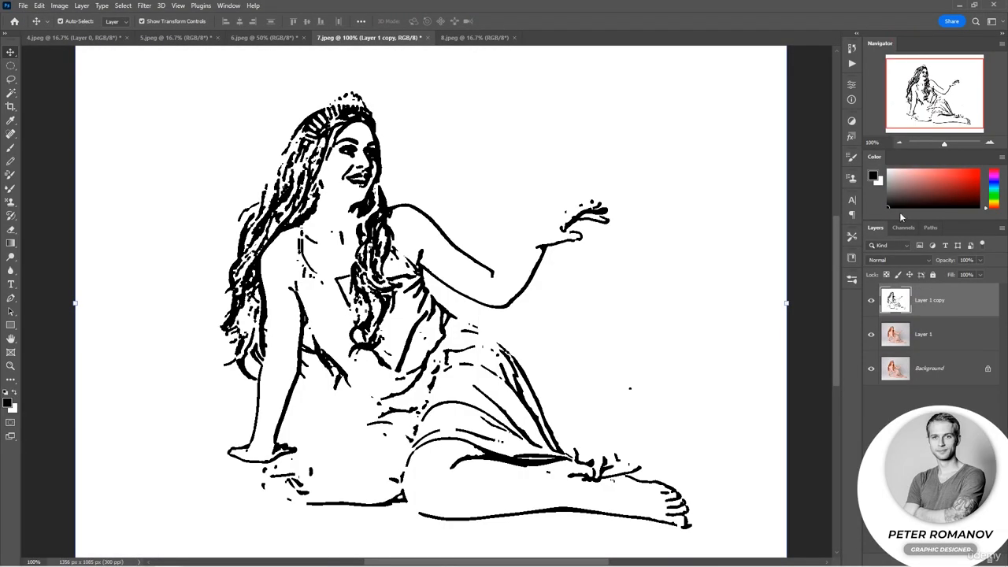
- Hide Layer 1 copy in 7.jpeg and select Layer 1
{"action": "left_click", "coordinate": [871, 300]}
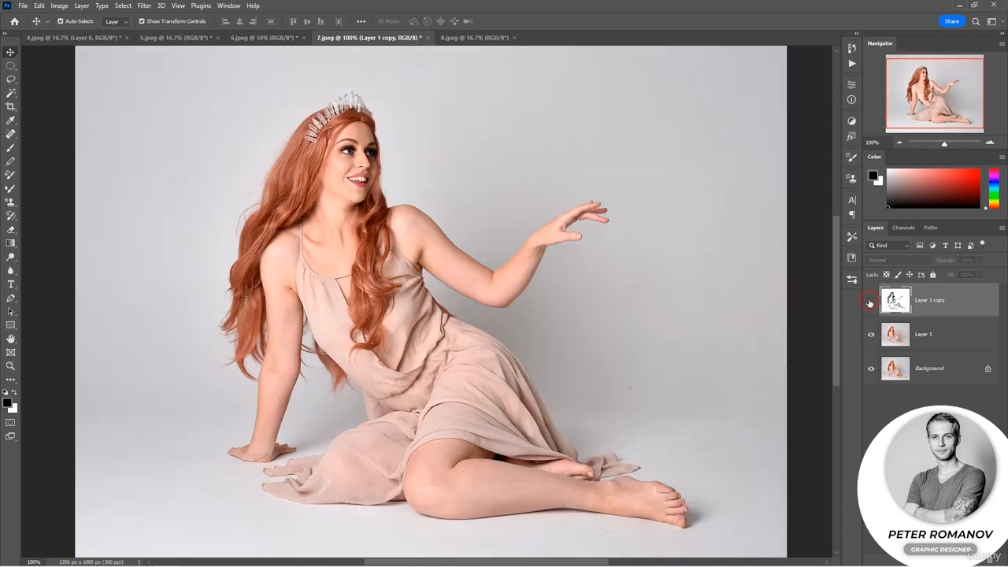
{"action": "left_click", "coordinate": [931, 338]}
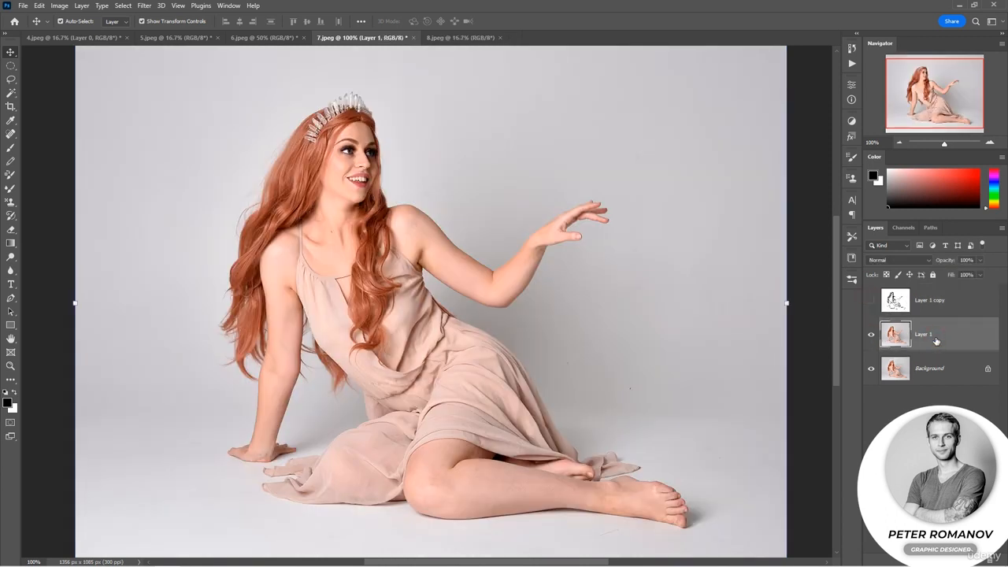
{"action": "left_click", "coordinate": [144, 5]}
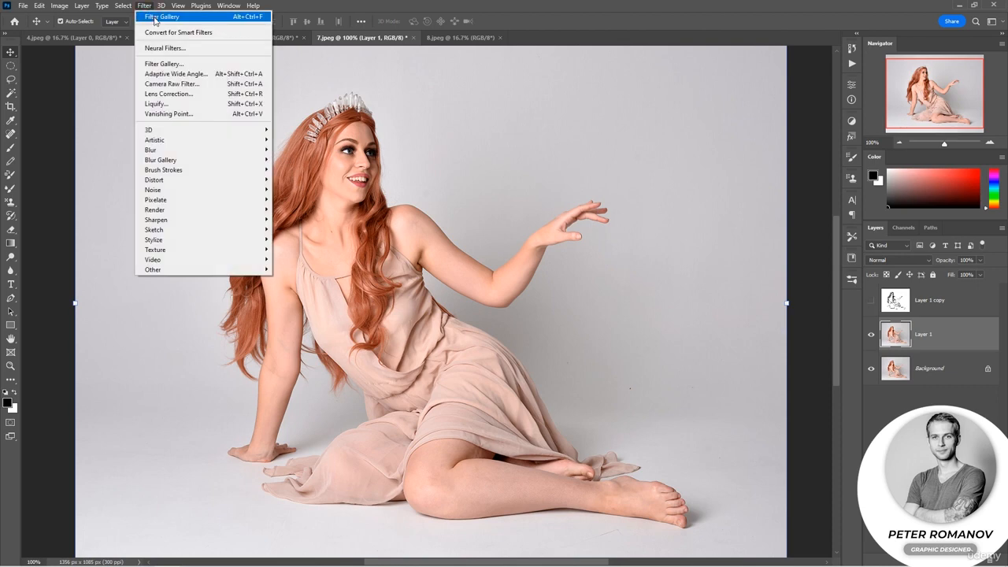
{"action": "left_click", "coordinate": [155, 17]}
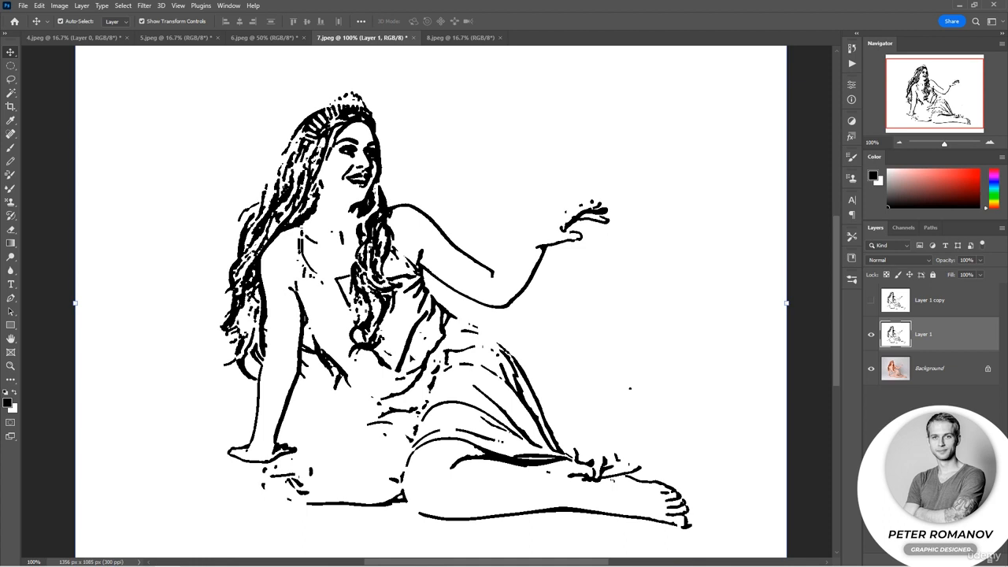
{"action": "key", "text": "ctrl+z"}
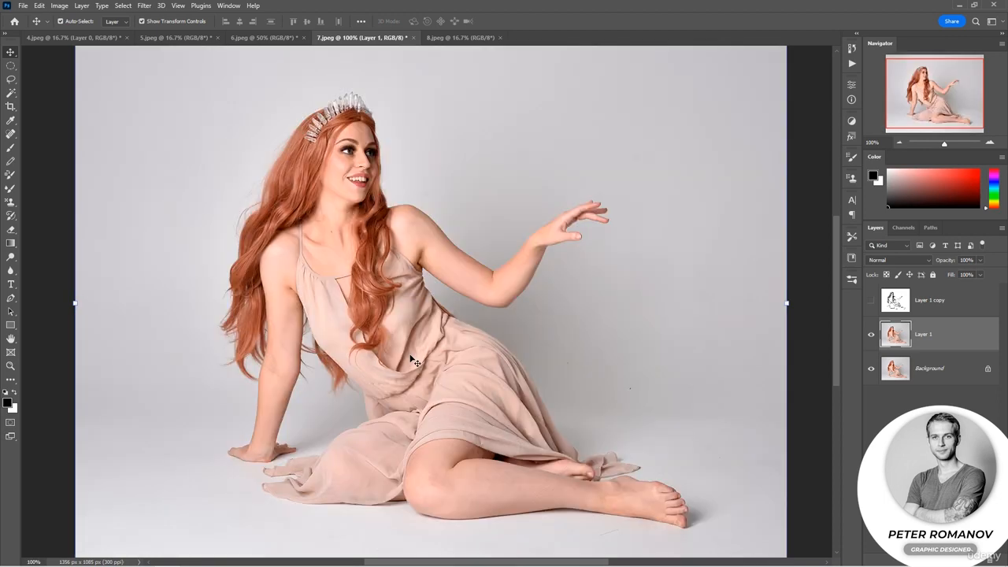
- Apply the Filter Gallery's Stamp filter to Layer 1 with light/dark balance 34 and smoothness 1
{"action": "left_click", "coordinate": [145, 5]}
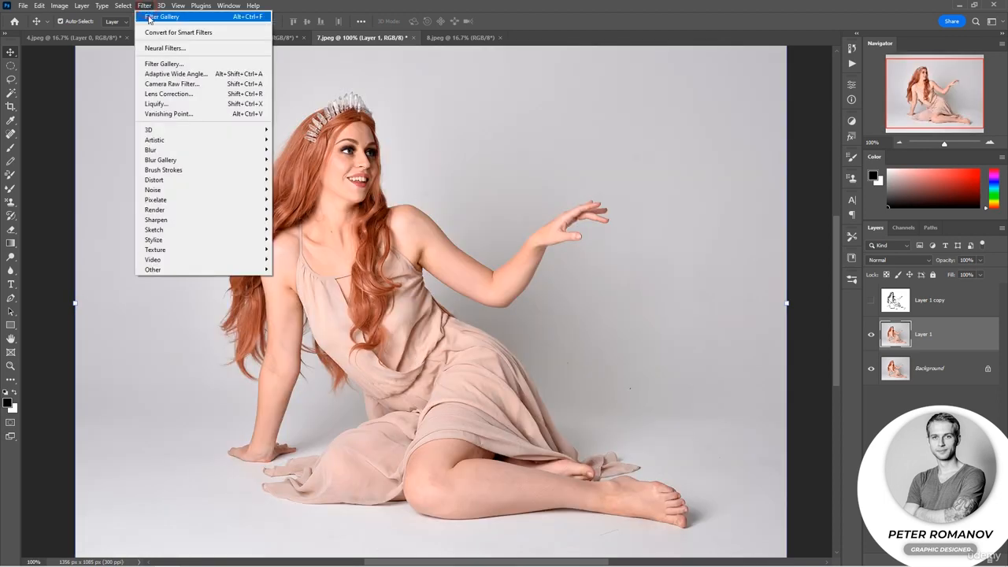
{"action": "left_click", "coordinate": [202, 66]}
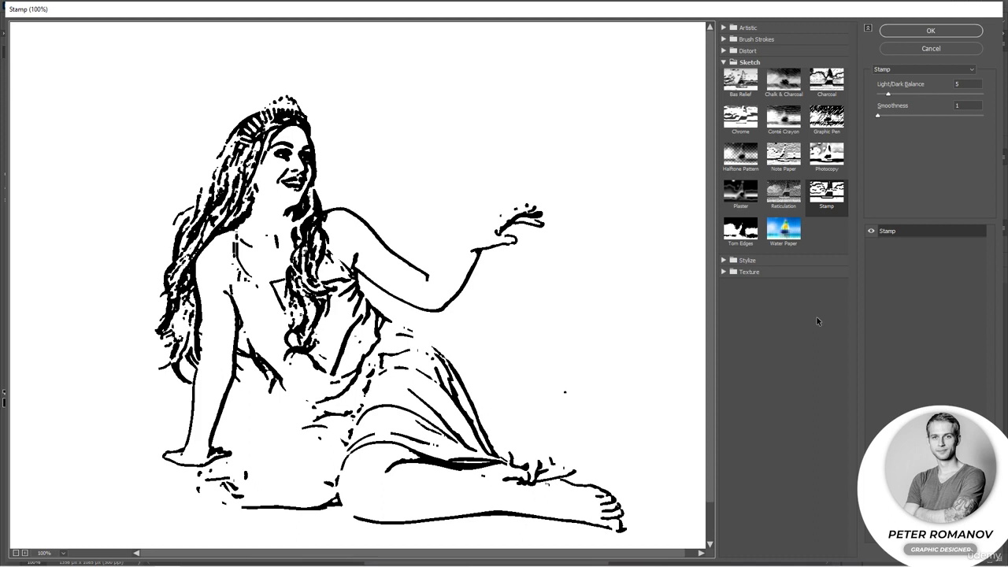
{"action": "left_click_drag", "start_coordinate": [887, 94], "coordinate": [929, 94]}
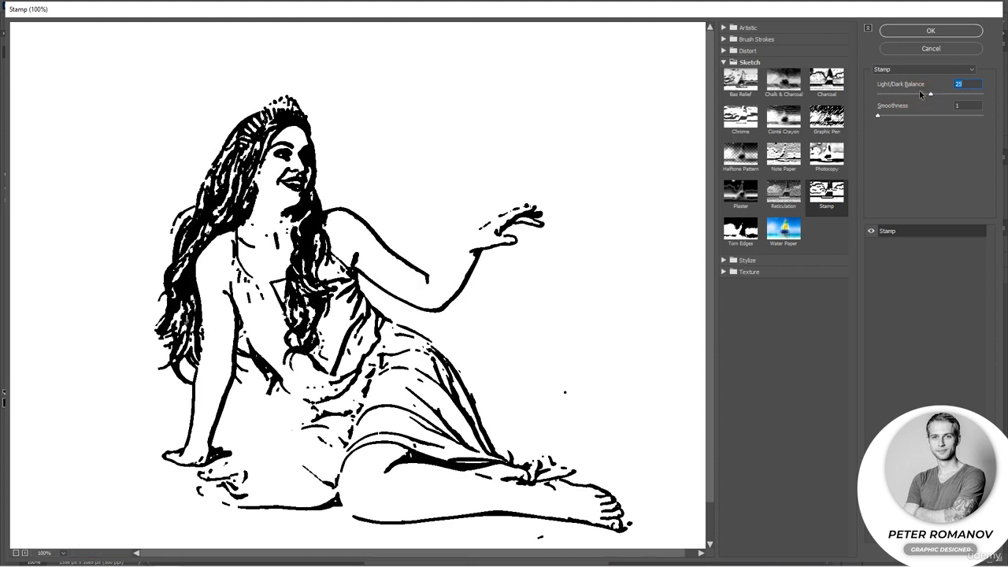
{"action": "mouse_move", "coordinate": [878, 116]}
{"action": "left_mouse_down"}
{"action": "mouse_move", "coordinate": [915, 115]}
{"action": "mouse_move", "coordinate": [859, 112]}
{"action": "left_mouse_up"}
{"action": "left_click_drag", "start_coordinate": [926, 93], "coordinate": [934, 95]}
{"action": "left_click", "coordinate": [828, 201]}
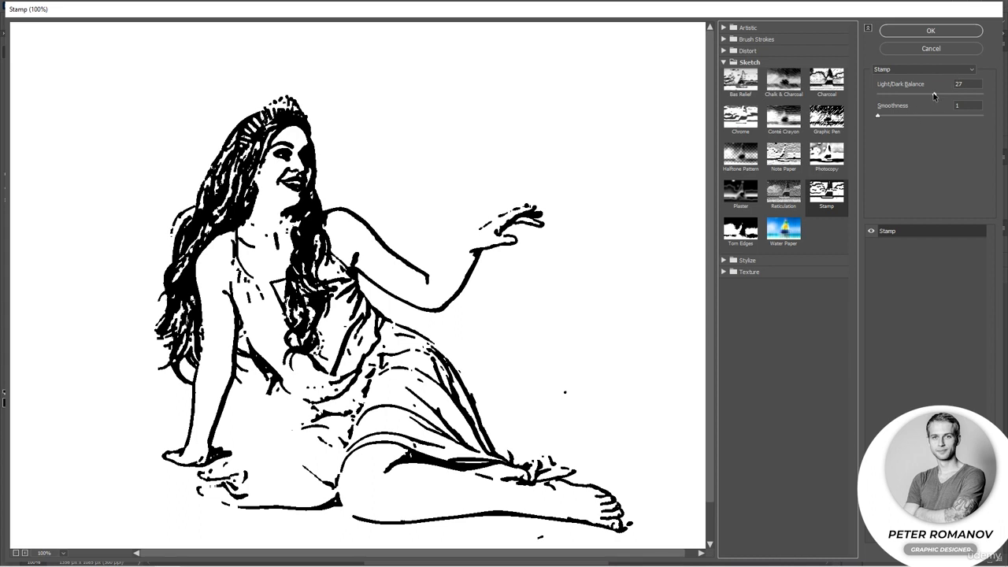
{"action": "mouse_move", "coordinate": [935, 94]}
{"action": "left_mouse_down"}
{"action": "mouse_move", "coordinate": [910, 93]}
{"action": "mouse_move", "coordinate": [948, 94]}
{"action": "left_mouse_up"}
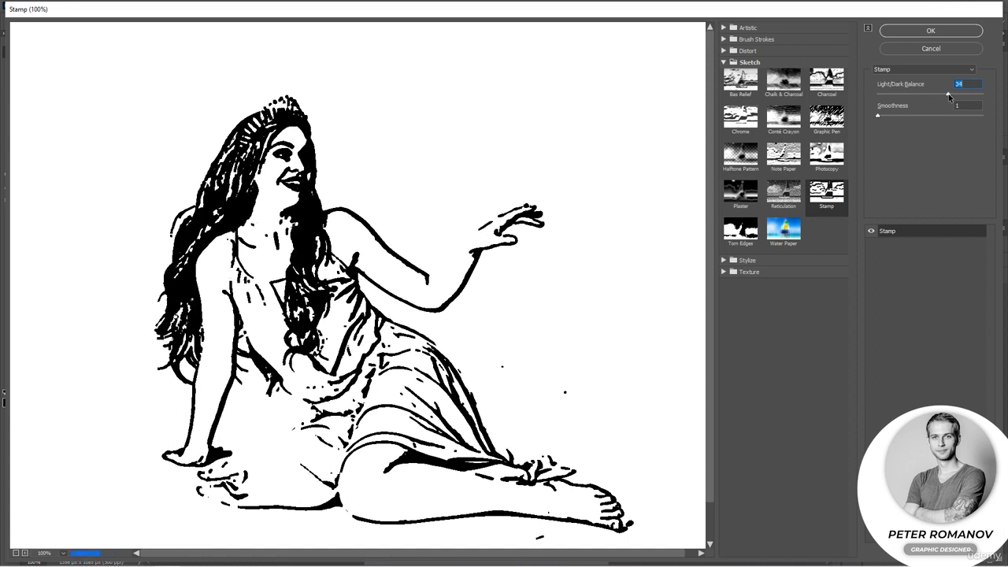
{"action": "left_click", "coordinate": [947, 33]}
- Show Layer 1 copy again, select it and add a layer mask to it
{"action": "left_click", "coordinate": [872, 303]}
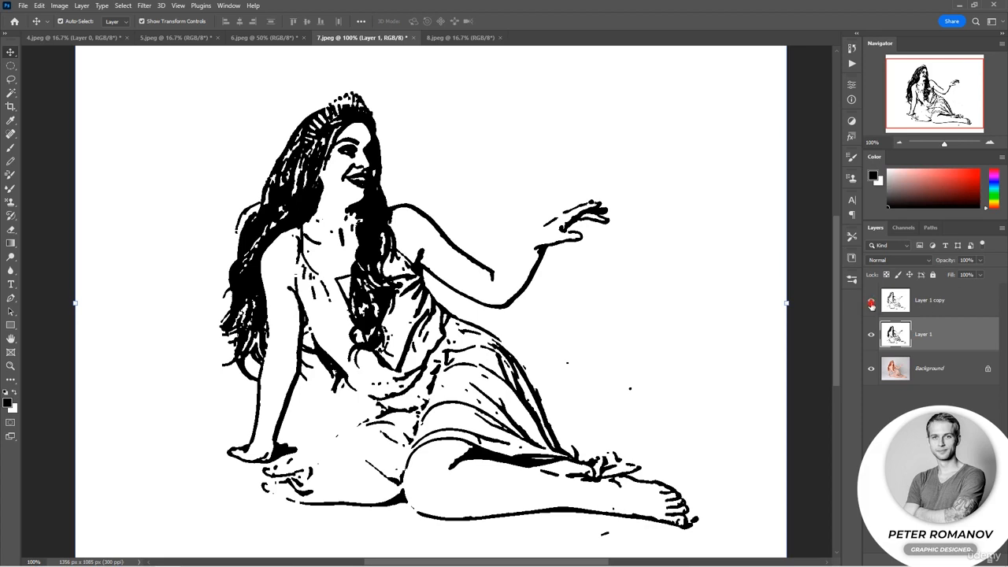
{"action": "left_click", "coordinate": [924, 304]}
{"action": "left_click", "coordinate": [941, 308], "text": "ctrl"}
{"action": "left_click", "coordinate": [940, 302]}
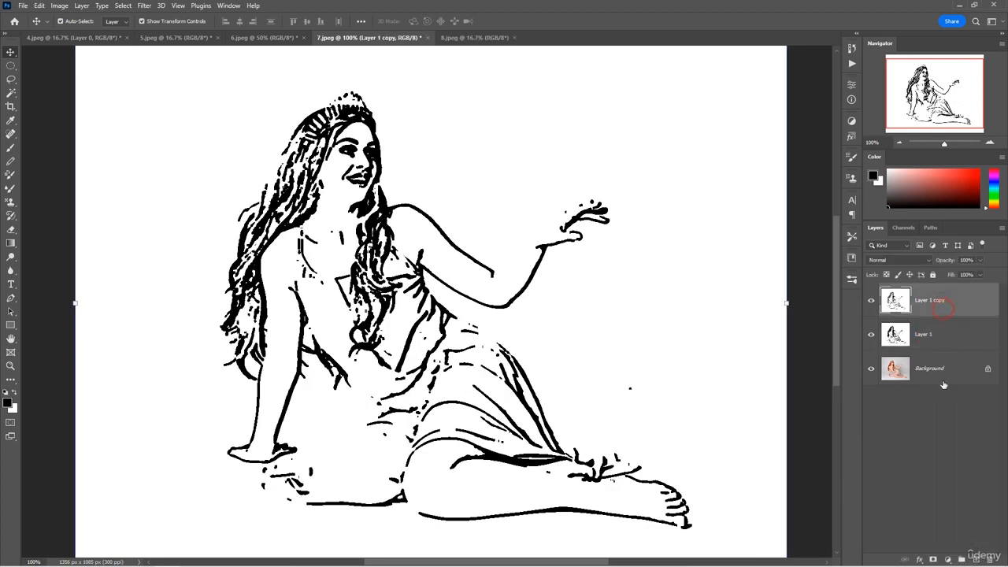
{"action": "left_click", "coordinate": [936, 558]}
- Paint black on Layer 1 copy's mask over the outstretched hand, dress and foot with a 50 px Hard Round brush
{"action": "left_click", "coordinate": [11, 148]}
{"action": "right_click", "coordinate": [362, 207]}
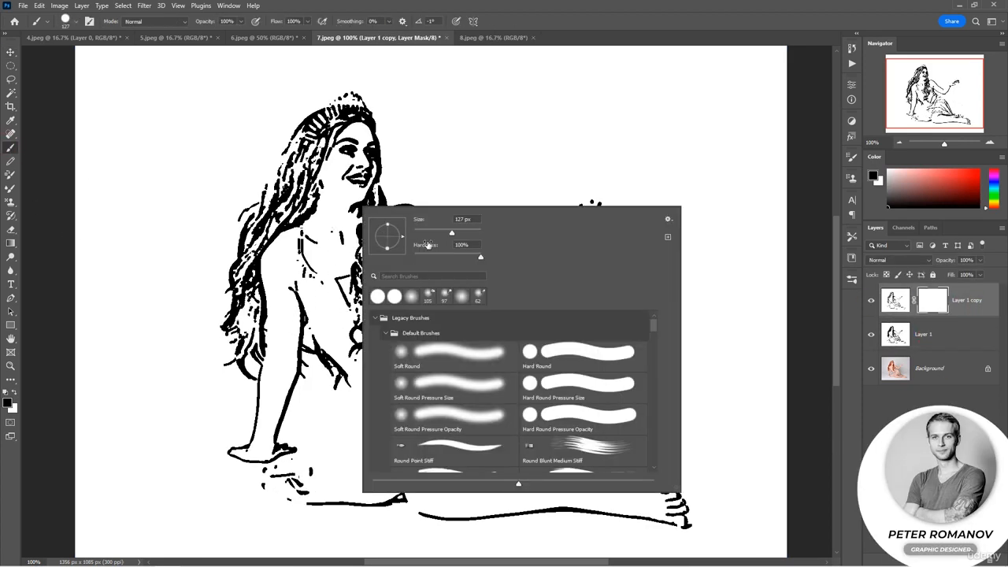
{"action": "left_click", "coordinate": [570, 358]}
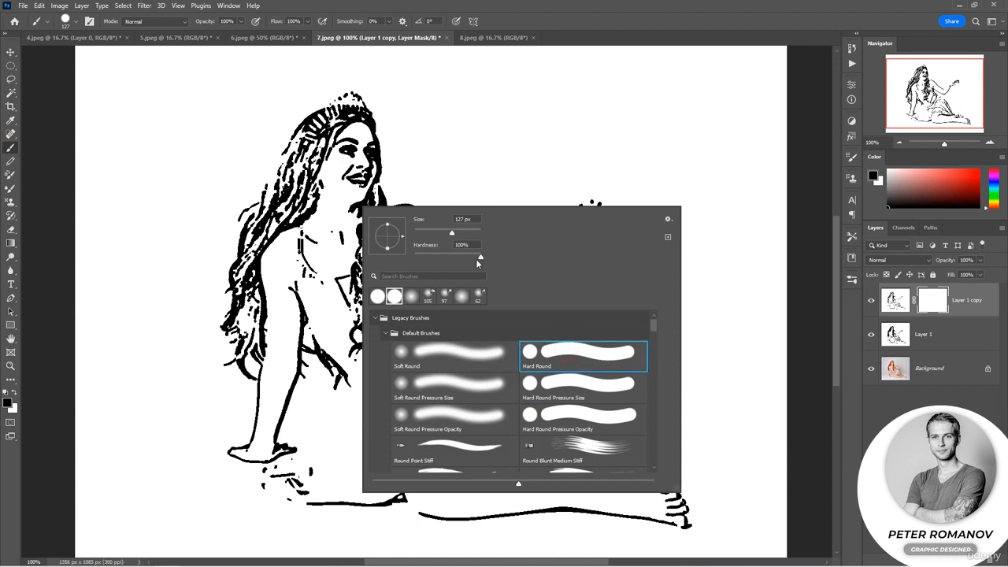
{"action": "left_click_drag", "start_coordinate": [452, 233], "coordinate": [430, 232]}
{"action": "left_click", "coordinate": [486, 165]}
{"action": "left_click_drag", "start_coordinate": [596, 200], "coordinate": [561, 212]}
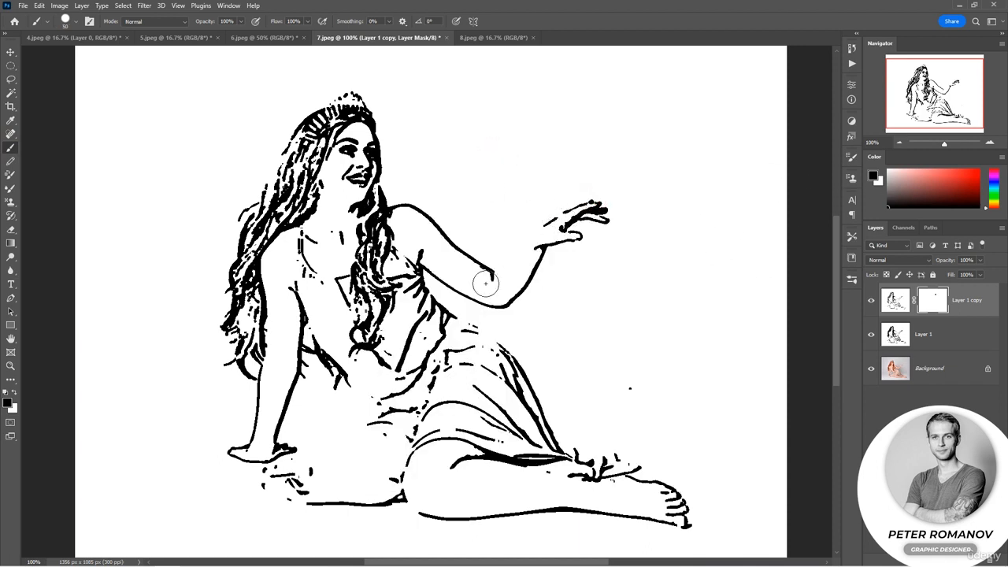
{"action": "mouse_move", "coordinate": [502, 358]}
{"action": "left_mouse_down"}
{"action": "mouse_move", "coordinate": [462, 327]}
{"action": "mouse_move", "coordinate": [513, 397]}
{"action": "mouse_move", "coordinate": [624, 469]}
{"action": "mouse_move", "coordinate": [577, 495]}
{"action": "mouse_move", "coordinate": [411, 509]}
{"action": "mouse_move", "coordinate": [299, 472]}
{"action": "mouse_move", "coordinate": [247, 384]}
{"action": "mouse_move", "coordinate": [293, 261]}
{"action": "mouse_move", "coordinate": [344, 230]}
{"action": "mouse_move", "coordinate": [336, 199]}
{"action": "left_mouse_up"}
{"action": "left_click", "coordinate": [406, 254]}
- Cover stray specks on Layer 1 copy's image, beside the figure and at the neck, with white using an 18 px brush
{"action": "left_click", "coordinate": [895, 300]}
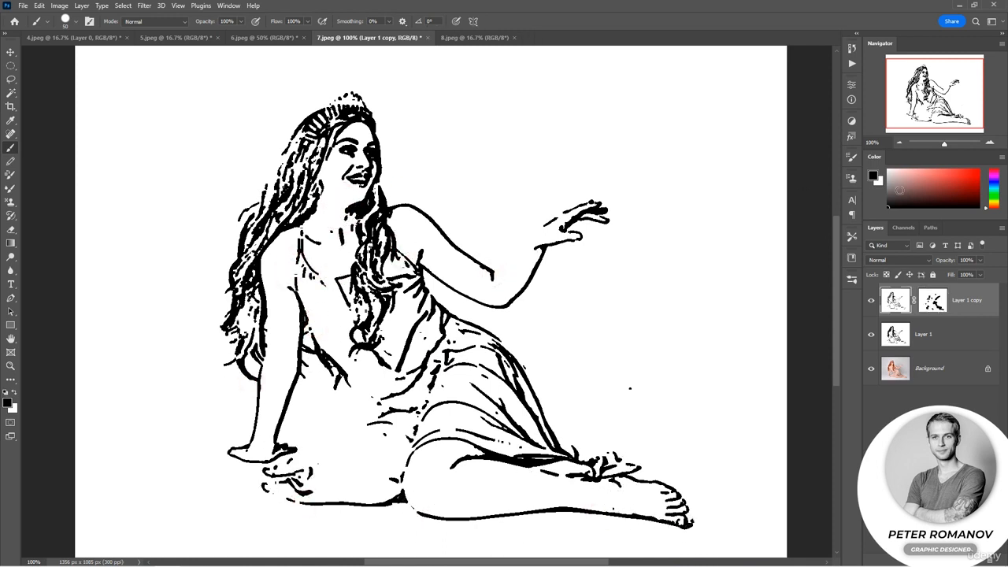
{"action": "left_click", "coordinate": [888, 169]}
{"action": "left_click", "coordinate": [633, 387]}
{"action": "right_click", "coordinate": [633, 387]}
{"action": "left_click_drag", "start_coordinate": [703, 307], "coordinate": [699, 308]}
{"action": "left_click", "coordinate": [613, 504]}
{"action": "left_click_drag", "start_coordinate": [332, 230], "coordinate": [330, 243]}
- Paint black on Layer 1 copy's mask around the waist and lap of the dress with a 45 px brush
{"action": "left_click", "coordinate": [932, 300]}
{"action": "key", "text": "d"}
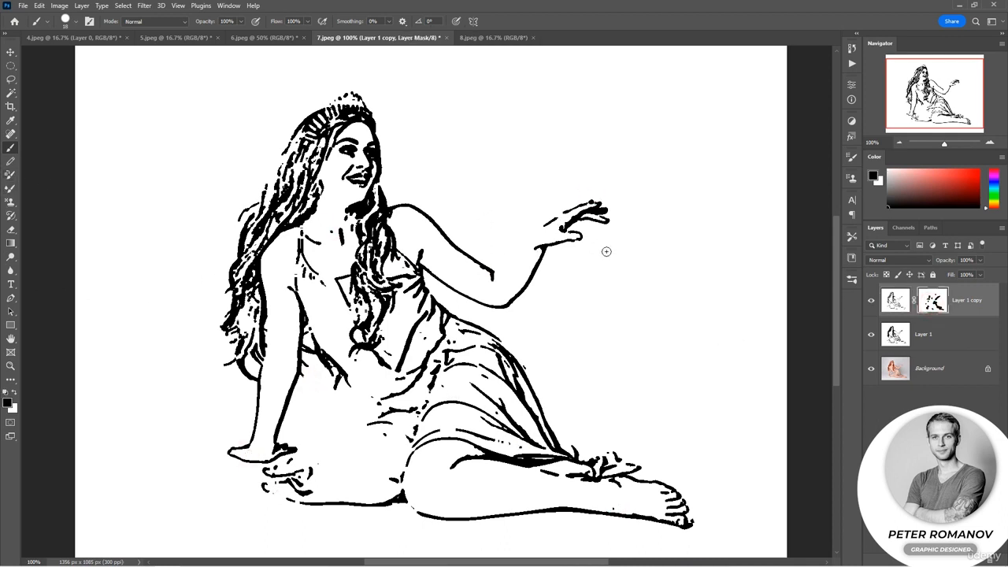
{"action": "right_click", "coordinate": [394, 396]}
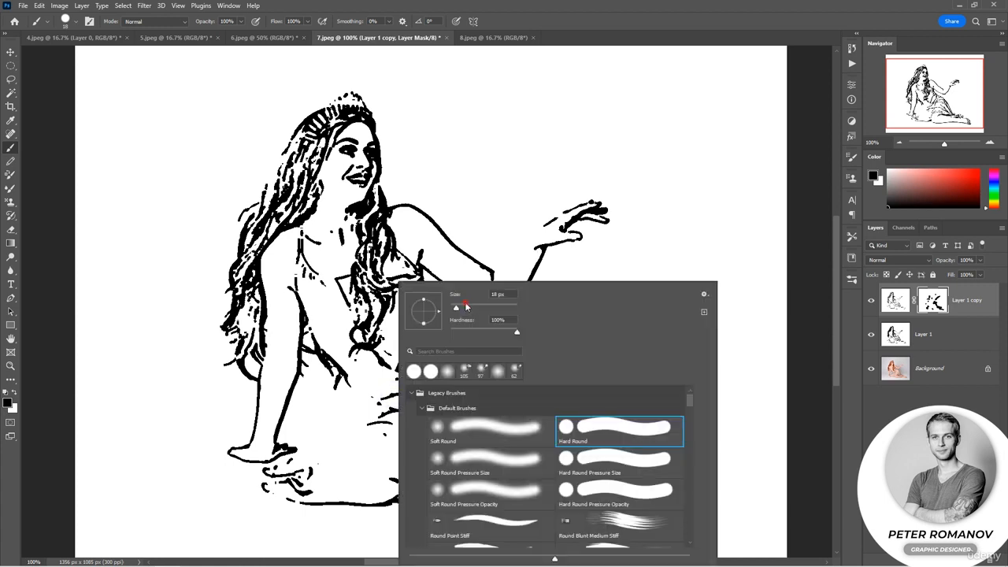
{"action": "left_click", "coordinate": [465, 305]}
{"action": "left_click", "coordinate": [332, 392]}
{"action": "left_click", "coordinate": [354, 397]}
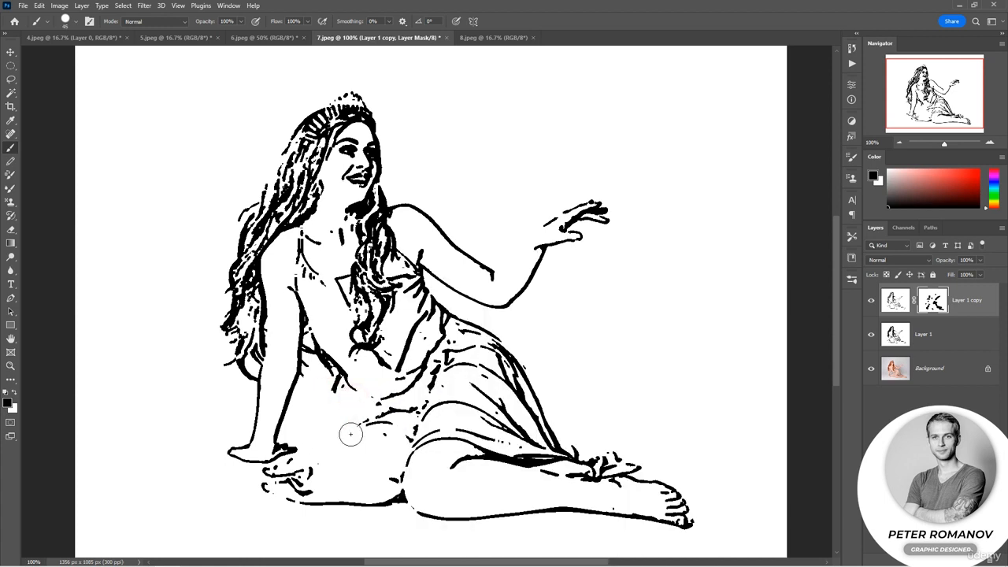
{"action": "mouse_move", "coordinate": [350, 435]}
{"action": "left_mouse_down"}
{"action": "mouse_move", "coordinate": [326, 445]}
{"action": "mouse_move", "coordinate": [334, 453]}
{"action": "mouse_move", "coordinate": [367, 442]}
{"action": "mouse_move", "coordinate": [317, 471]}
{"action": "mouse_move", "coordinate": [413, 442]}
{"action": "mouse_move", "coordinate": [408, 429]}
{"action": "mouse_move", "coordinate": [348, 494]}
{"action": "mouse_move", "coordinate": [388, 470]}
{"action": "mouse_move", "coordinate": [370, 498]}
{"action": "mouse_move", "coordinate": [348, 428]}
{"action": "mouse_move", "coordinate": [383, 392]}
{"action": "mouse_move", "coordinate": [356, 386]}
{"action": "mouse_move", "coordinate": [377, 391]}
{"action": "mouse_move", "coordinate": [339, 359]}
{"action": "mouse_move", "coordinate": [390, 377]}
{"action": "mouse_move", "coordinate": [348, 355]}
{"action": "mouse_move", "coordinate": [318, 367]}
{"action": "mouse_move", "coordinate": [336, 397]}
{"action": "mouse_move", "coordinate": [309, 409]}
{"action": "mouse_move", "coordinate": [324, 393]}
{"action": "mouse_move", "coordinate": [304, 384]}
{"action": "mouse_move", "coordinate": [291, 416]}
{"action": "mouse_move", "coordinate": [293, 408]}
{"action": "mouse_move", "coordinate": [318, 420]}
{"action": "left_mouse_up"}
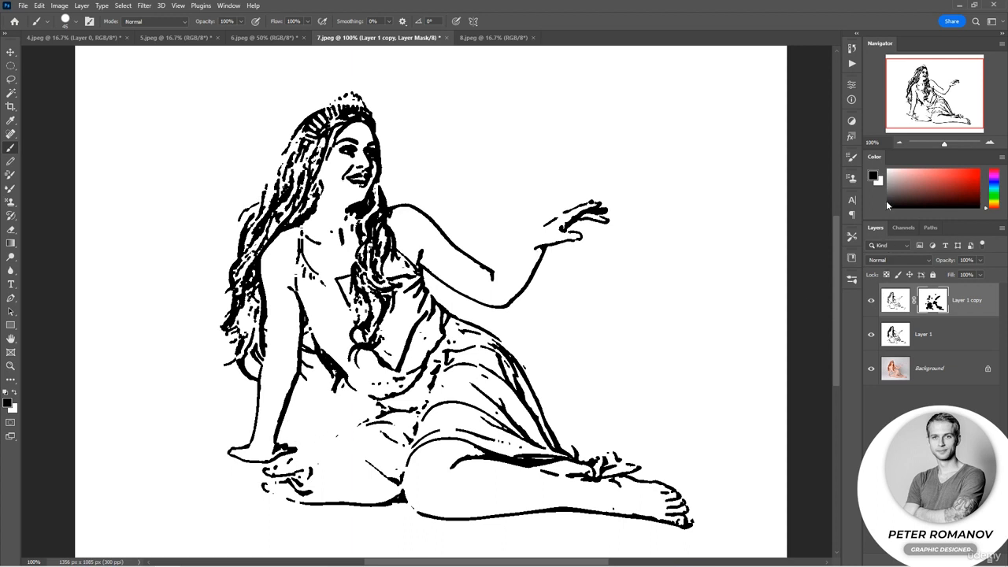
- Paint white on Layer 1 copy's mask beside the supporting arm, at the shoulder and along the hair
{"action": "left_click", "coordinate": [887, 170]}
{"action": "mouse_move", "coordinate": [268, 410]}
{"action": "left_mouse_down"}
{"action": "mouse_move", "coordinate": [284, 370]}
{"action": "mouse_move", "coordinate": [266, 432]}
{"action": "left_mouse_up"}
{"action": "left_click_drag", "start_coordinate": [294, 239], "coordinate": [290, 270]}
{"action": "mouse_move", "coordinate": [254, 191]}
{"action": "left_mouse_down"}
{"action": "mouse_move", "coordinate": [234, 207]}
{"action": "mouse_move", "coordinate": [229, 252]}
{"action": "left_mouse_up"}
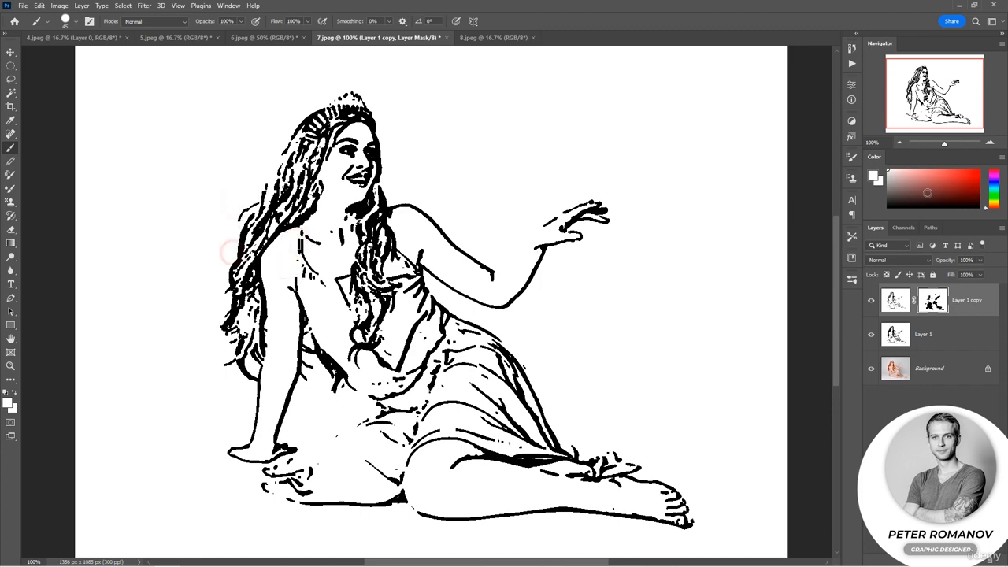
- Examine the whole portrait drawing at 33.33% and 66.67% magnification
{"action": "left_click", "coordinate": [899, 144]}
{"action": "left_click", "coordinate": [899, 144]}
{"action": "left_click", "coordinate": [899, 144]}
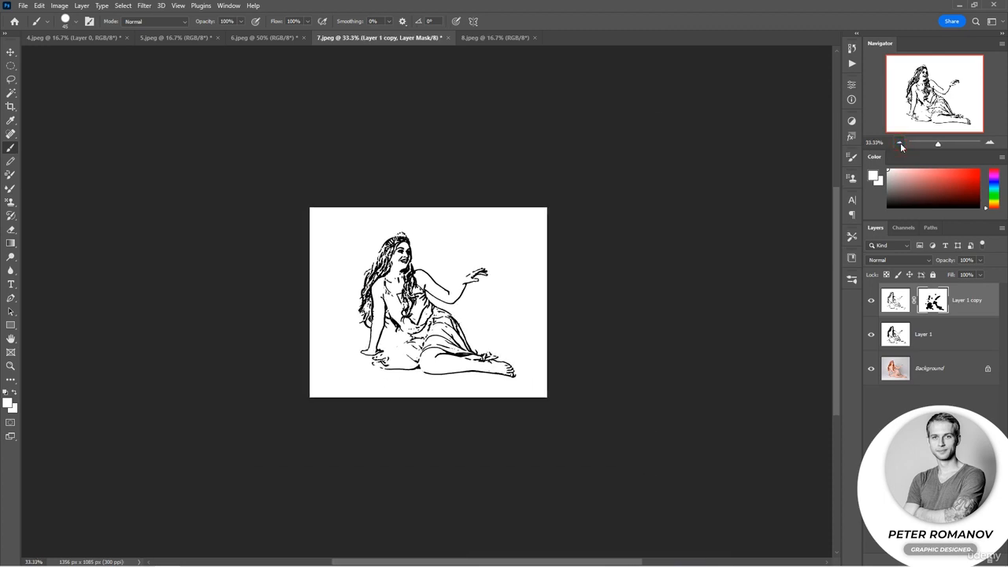
{"action": "left_click", "coordinate": [990, 143]}
{"action": "left_click", "coordinate": [990, 144]}
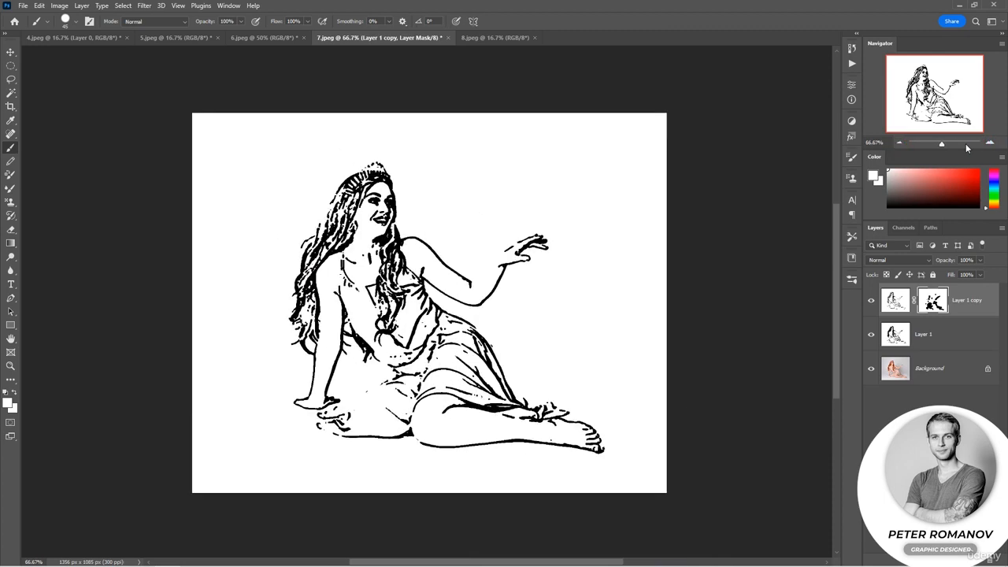
{"action": "left_click", "coordinate": [990, 143]}
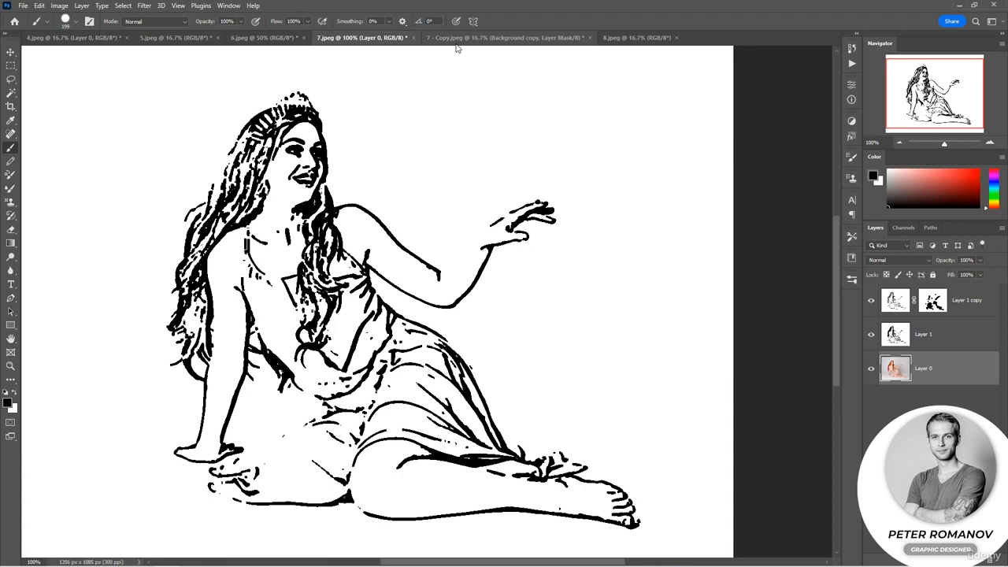
- Duplicate the Background layer of 8.jpeg and open the copy in the Filter Gallery
{"action": "left_click", "coordinate": [624, 37]}
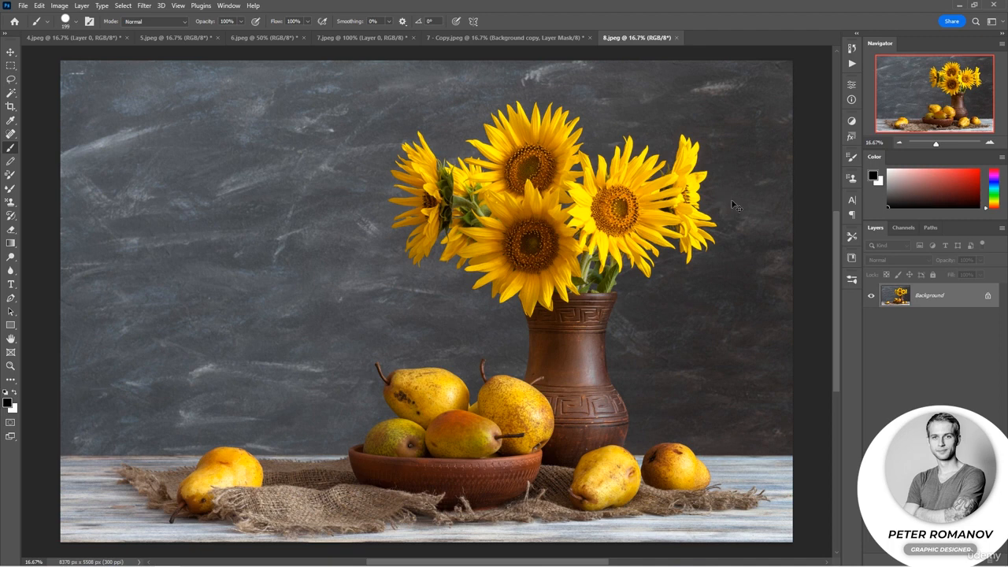
{"action": "key", "text": "ctrl+j"}
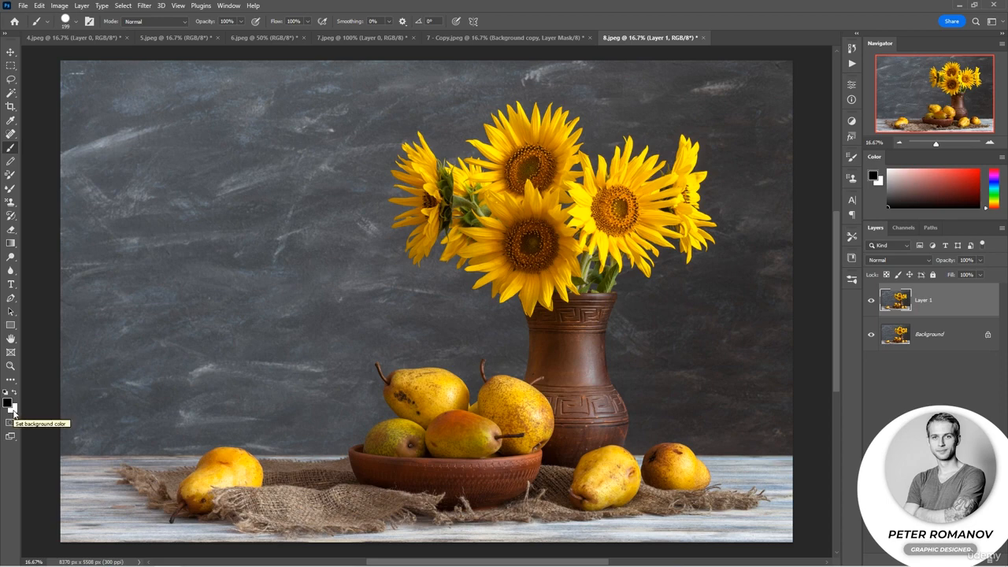
{"action": "left_click", "coordinate": [144, 5]}
{"action": "left_click", "coordinate": [166, 63]}
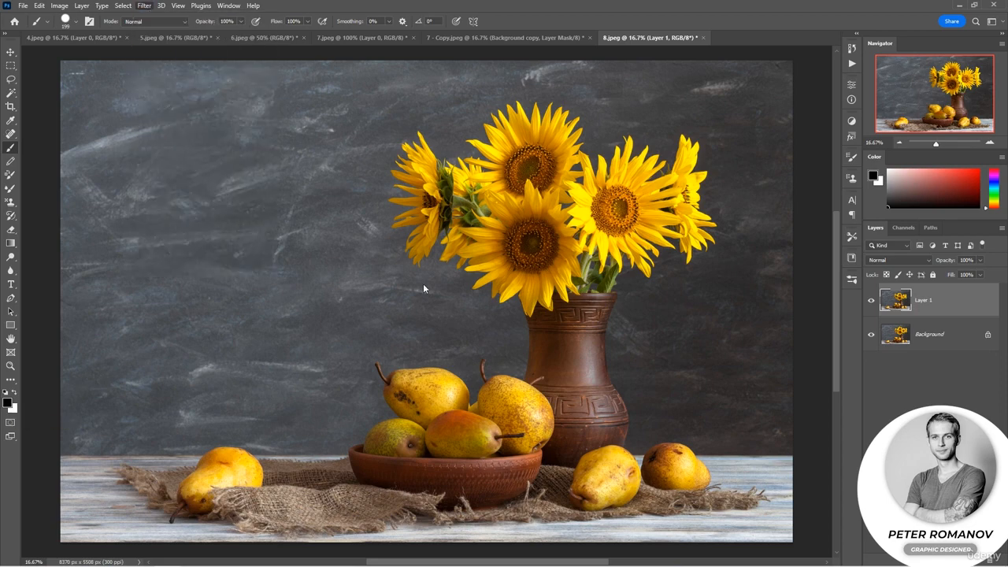
- Choose the Distort filter Diffuse Glow and preview the entire sunflower photo at 12.5%
{"action": "left_click", "coordinate": [731, 51]}
{"action": "left_click", "coordinate": [725, 99]}
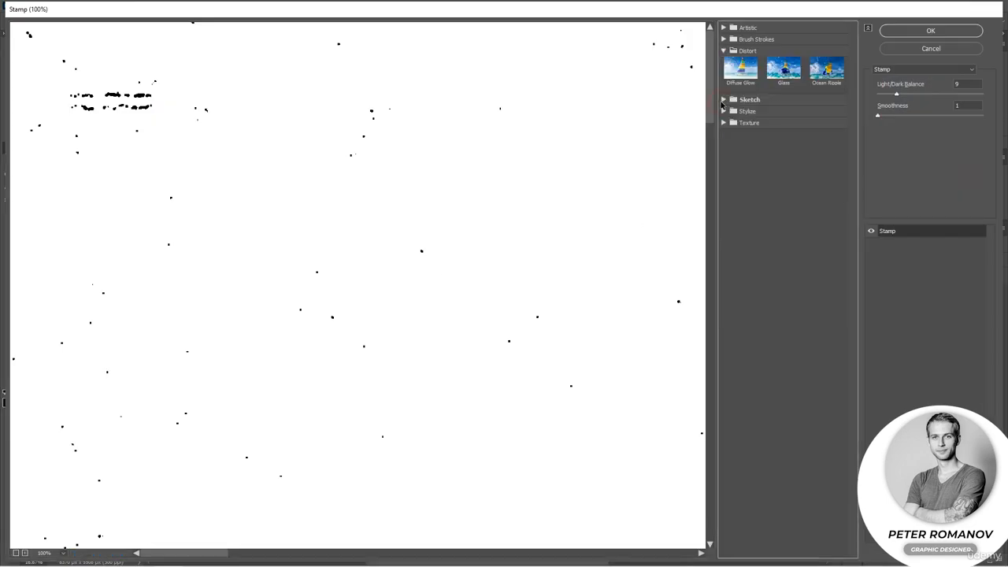
{"action": "left_click", "coordinate": [740, 68]}
{"action": "left_click", "coordinate": [25, 552]}
{"action": "left_click", "coordinate": [26, 552]}
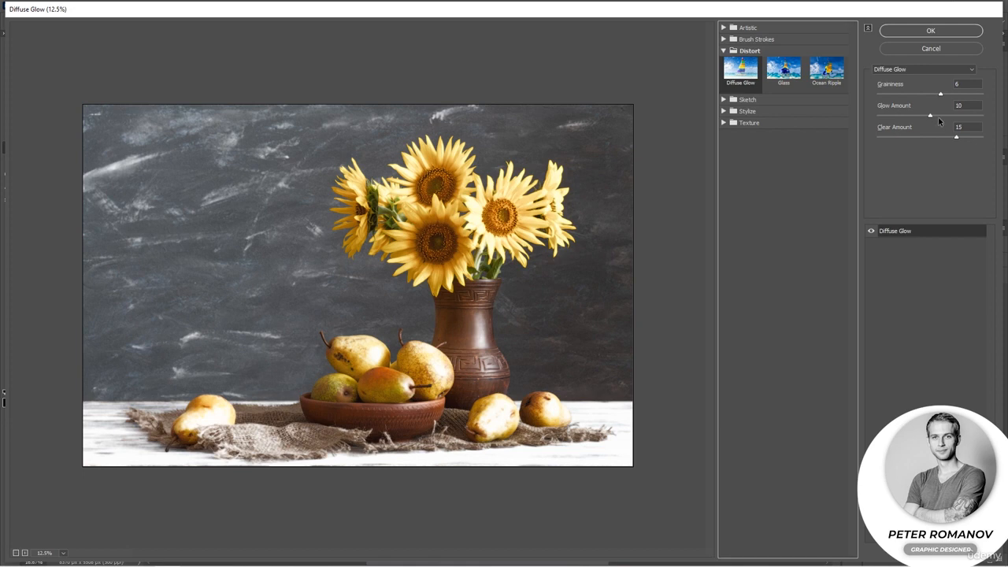
- Set Diffuse Glow to graininess 3, glow amount 11 and clear amount 17, and apply it to Layer 1
{"action": "left_click_drag", "start_coordinate": [929, 116], "coordinate": [915, 95]}
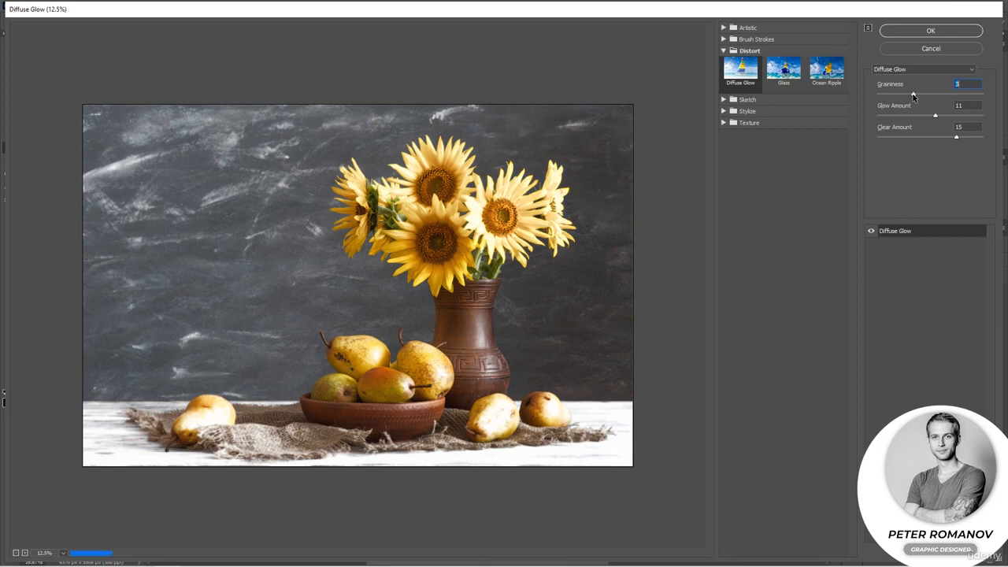
{"action": "mouse_move", "coordinate": [955, 137]}
{"action": "left_mouse_down"}
{"action": "mouse_move", "coordinate": [925, 138]}
{"action": "mouse_move", "coordinate": [968, 140]}
{"action": "left_mouse_up"}
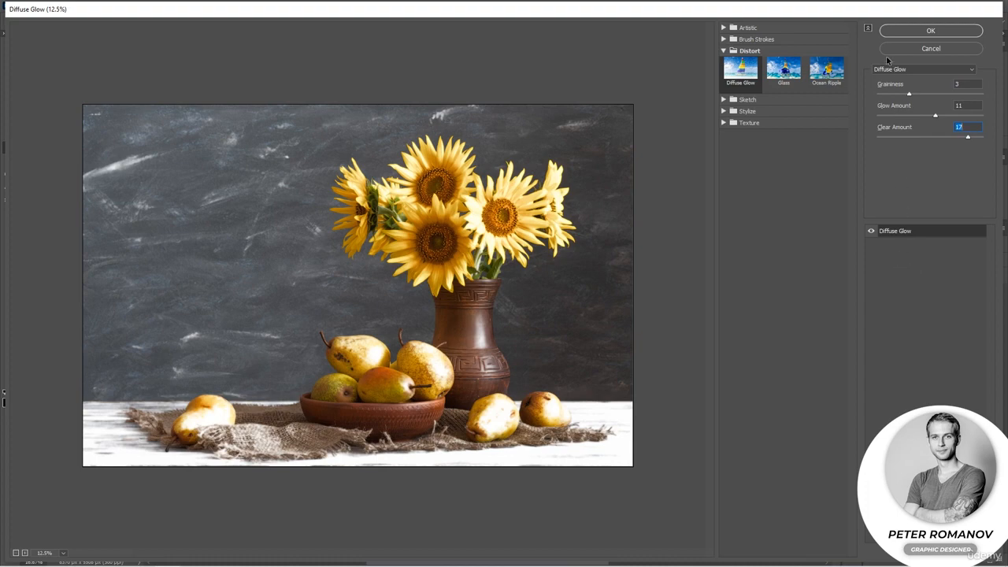
{"action": "left_click", "coordinate": [914, 31]}
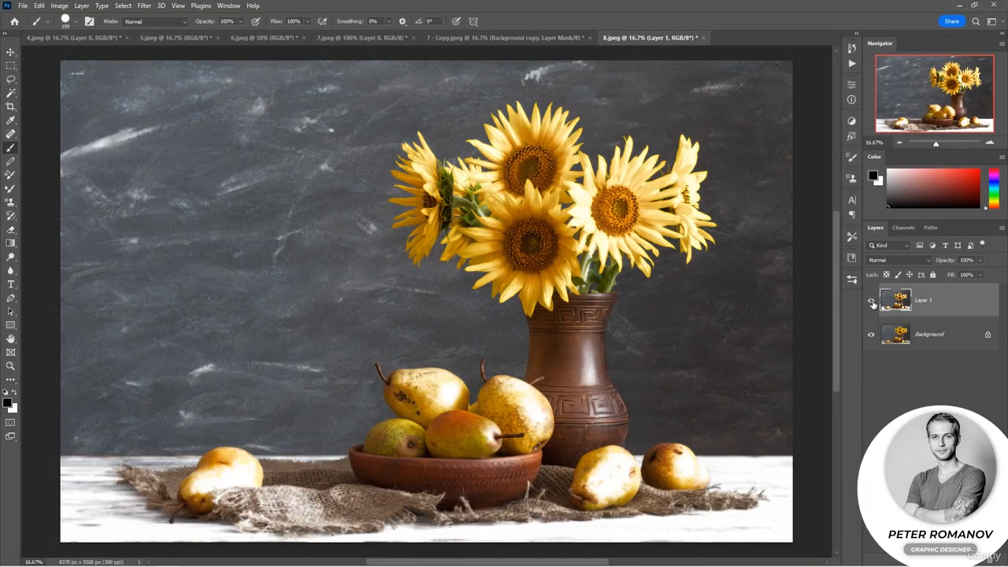
- Compare the glowing Layer 1 with the original photo and set its opacity to 84%
{"action": "left_click", "coordinate": [871, 300]}
{"action": "left_click", "coordinate": [870, 300]}
{"action": "left_click_drag", "start_coordinate": [951, 262], "coordinate": [942, 264]}
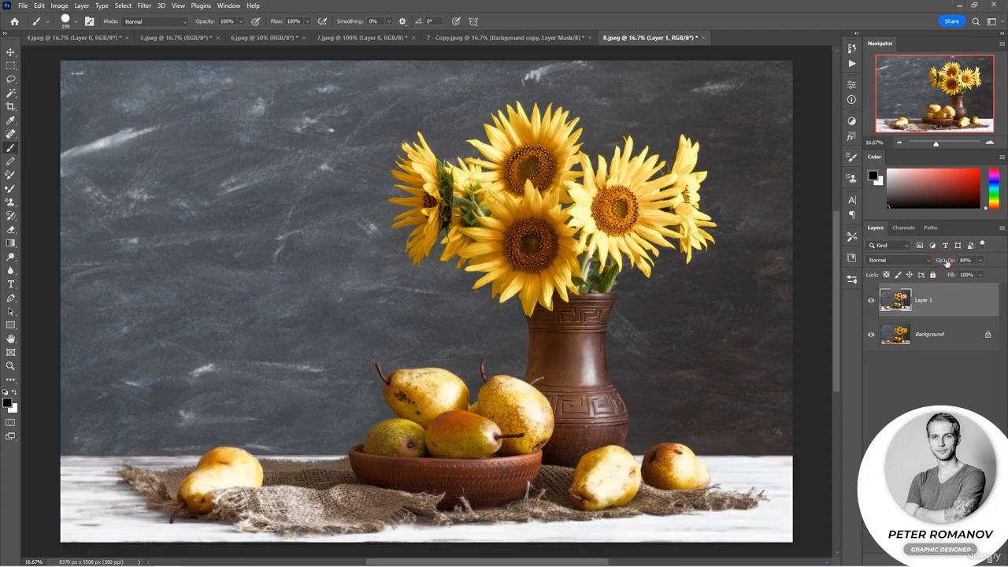
{"action": "left_click", "coordinate": [871, 300]}
{"action": "left_click", "coordinate": [871, 300]}
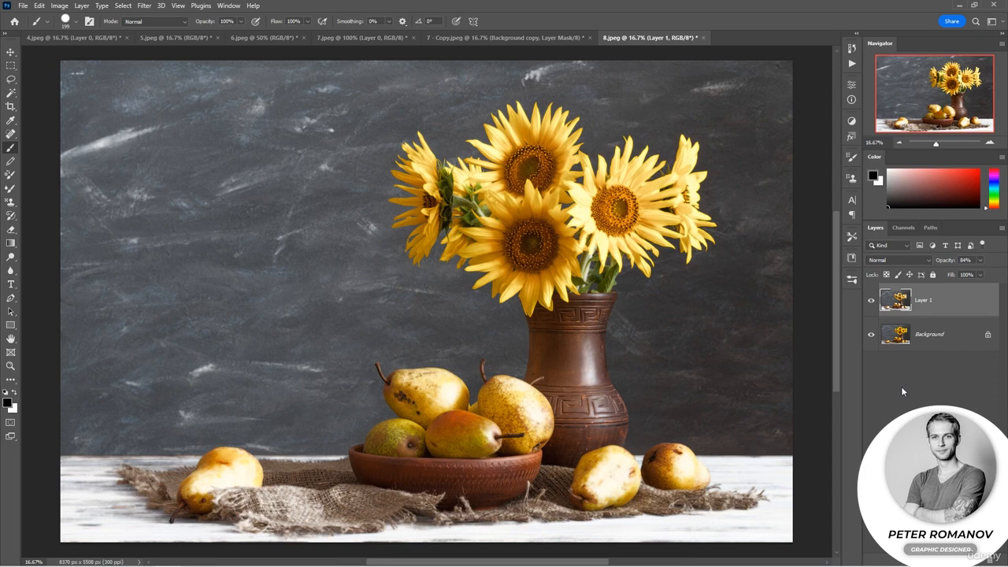
- Preview the Overlay blend mode on Layer 1 of the sunflower photo without applying it
{"action": "left_click", "coordinate": [899, 259]}
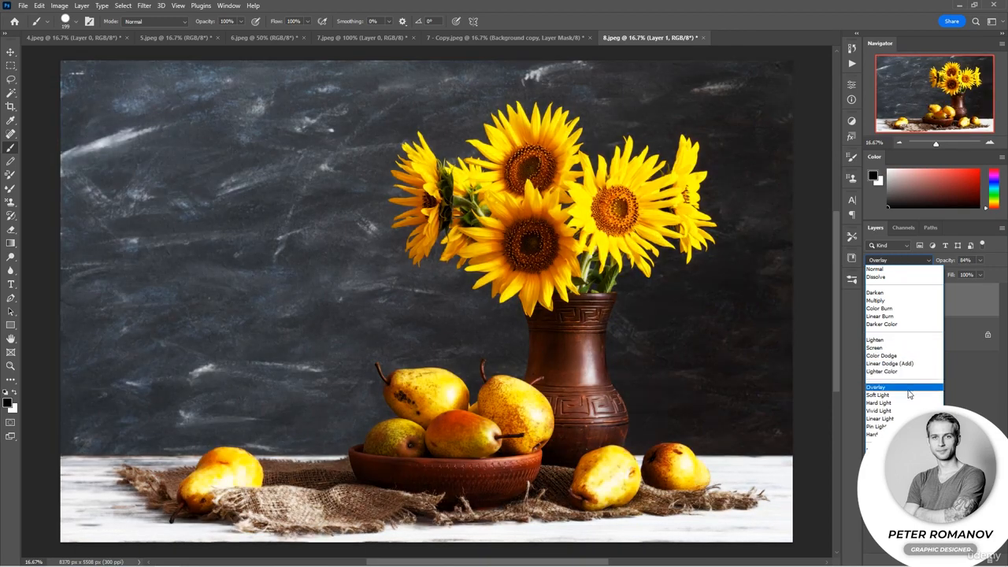
{"action": "left_click", "coordinate": [836, 360]}
- Review the filtered cat photo in 4.jpeg and look through the available filter categories, including the Distort filters
{"action": "left_click", "coordinate": [85, 38]}
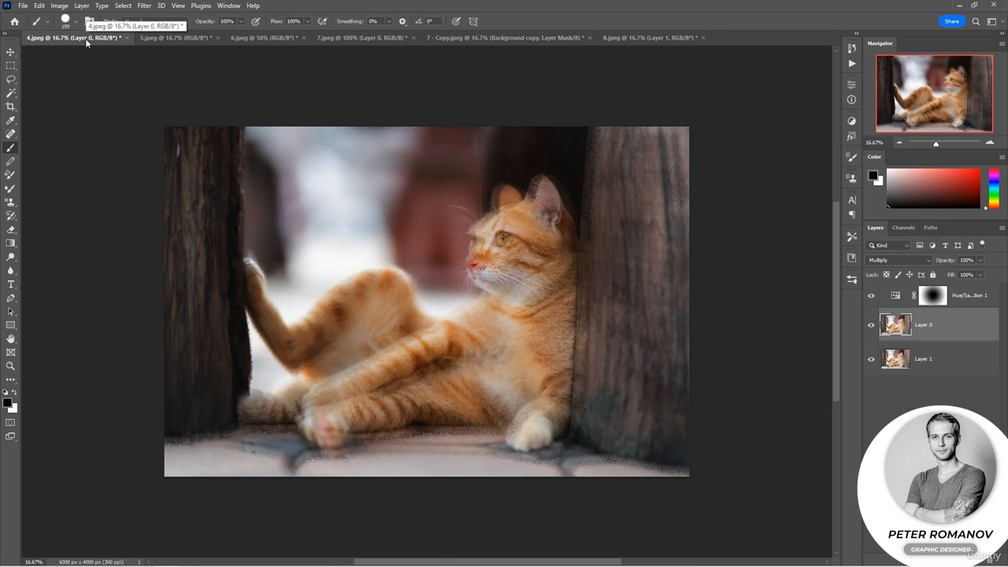
{"action": "left_click", "coordinate": [144, 5]}
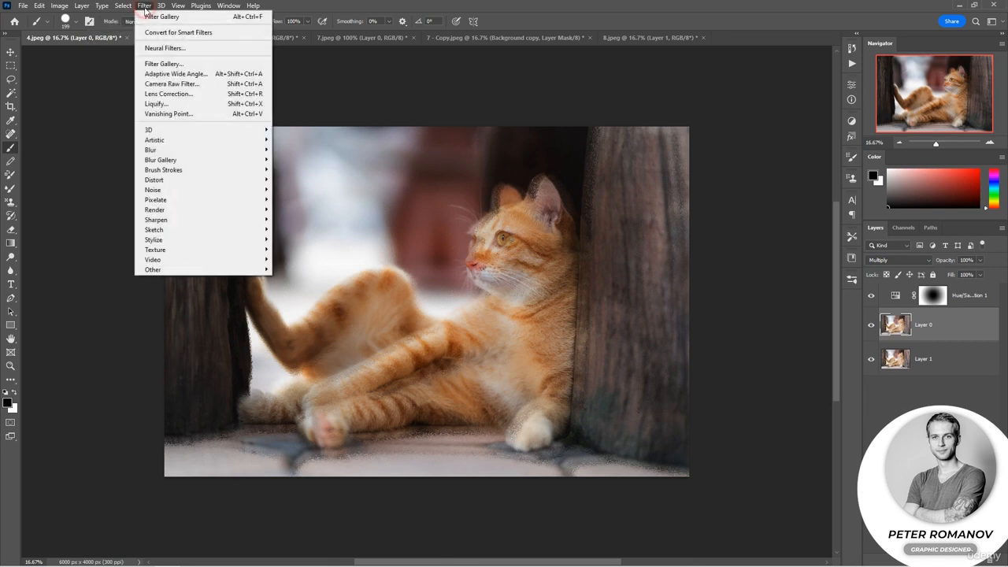
{"action": "mouse_move", "coordinate": [265, 187]}
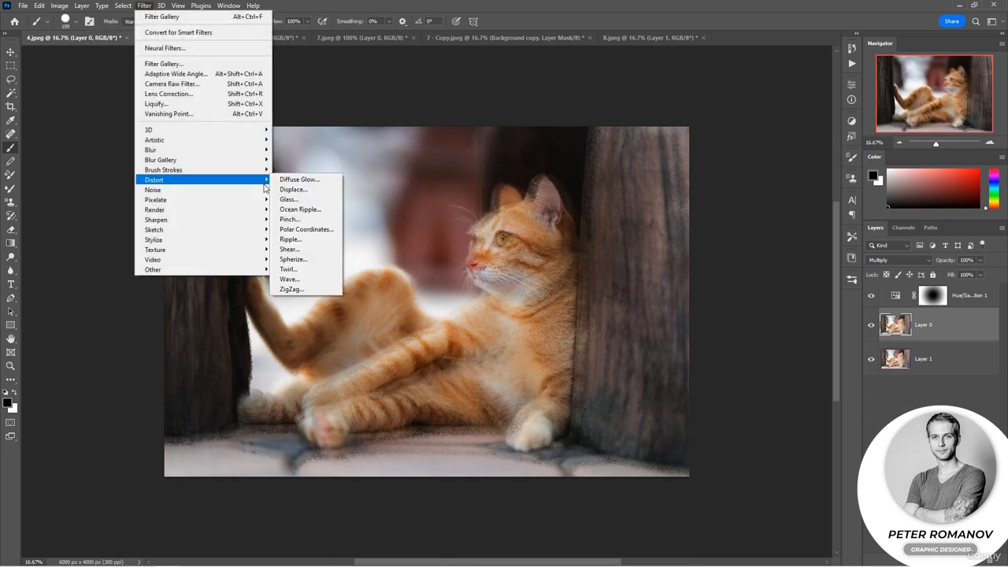
{"action": "left_click", "coordinate": [340, 120]}
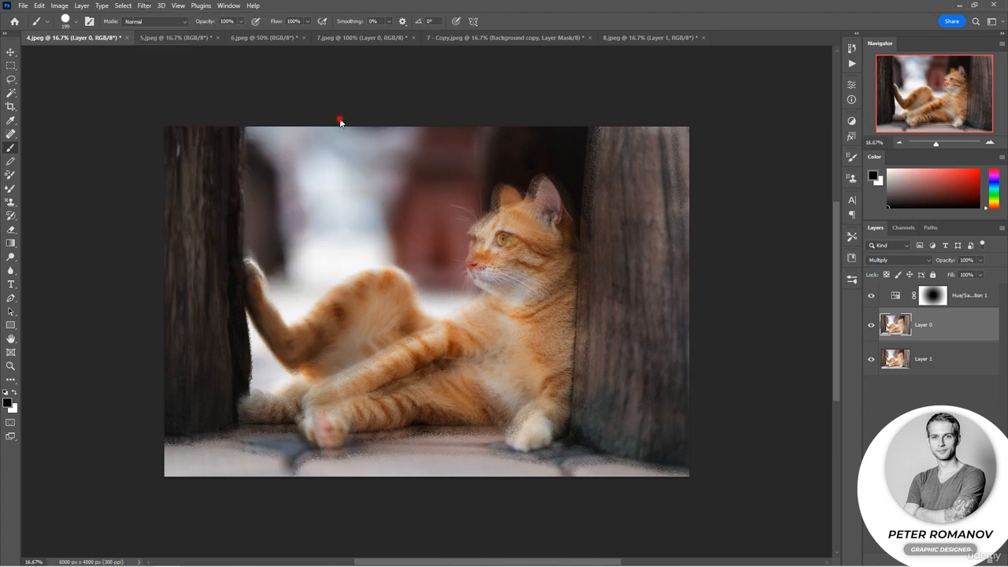
- Review the finished effects in 5.jpeg, 6.jpeg and 7.jpeg, and return to 8.jpeg to view the entire sunflower photo at 12.5%
{"action": "left_click", "coordinate": [176, 41]}
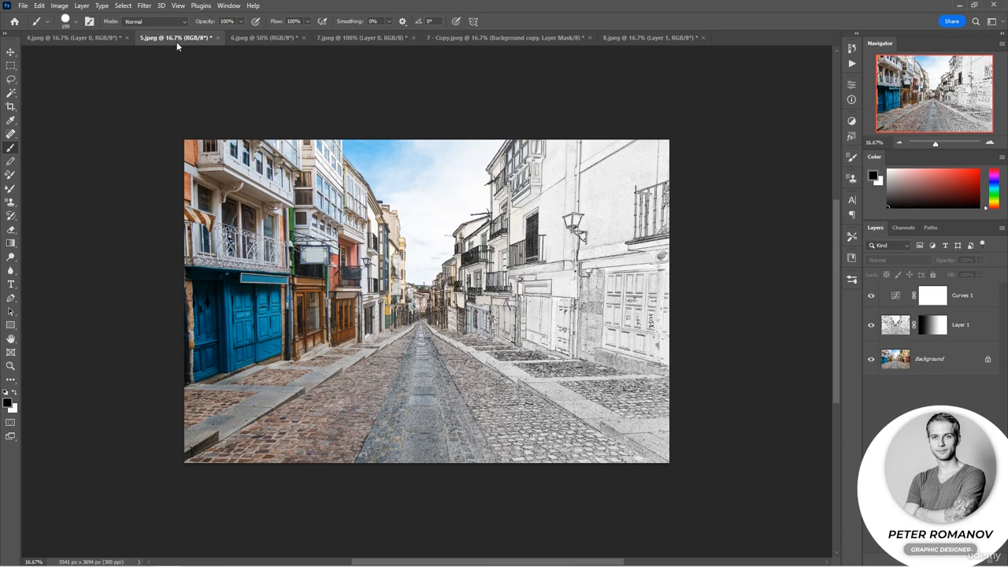
{"action": "left_click", "coordinate": [256, 38]}
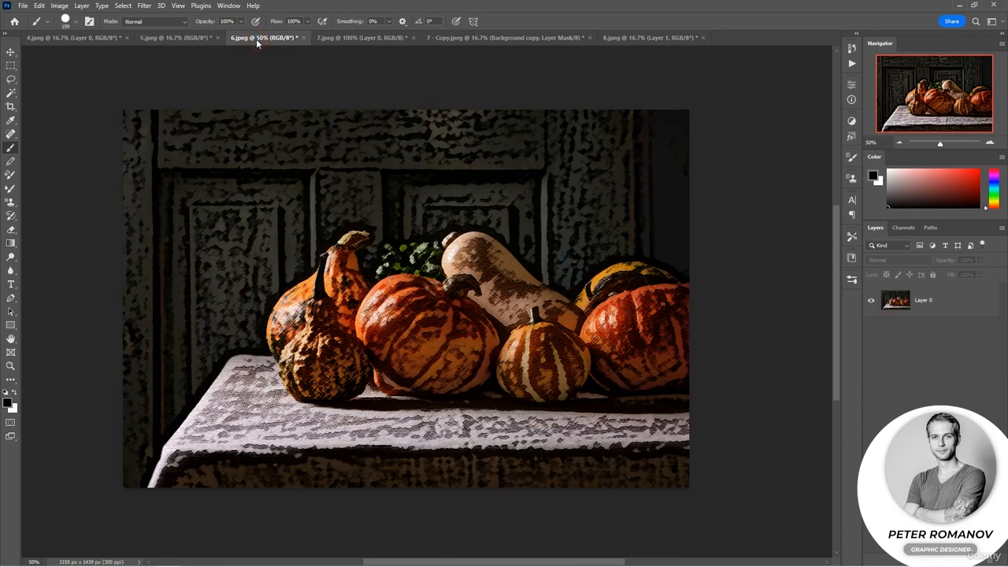
{"action": "left_click", "coordinate": [356, 38]}
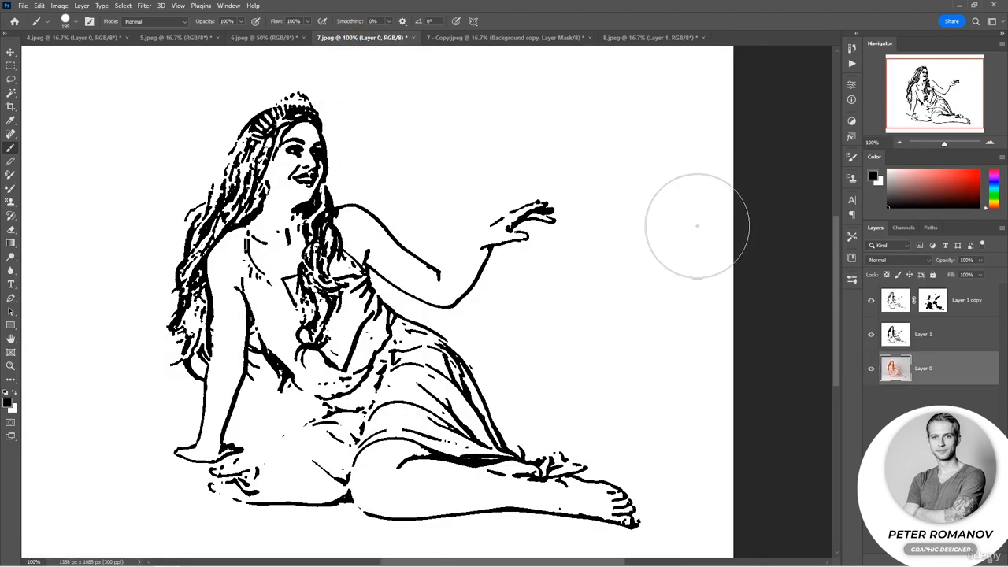
{"action": "left_click", "coordinate": [649, 38]}
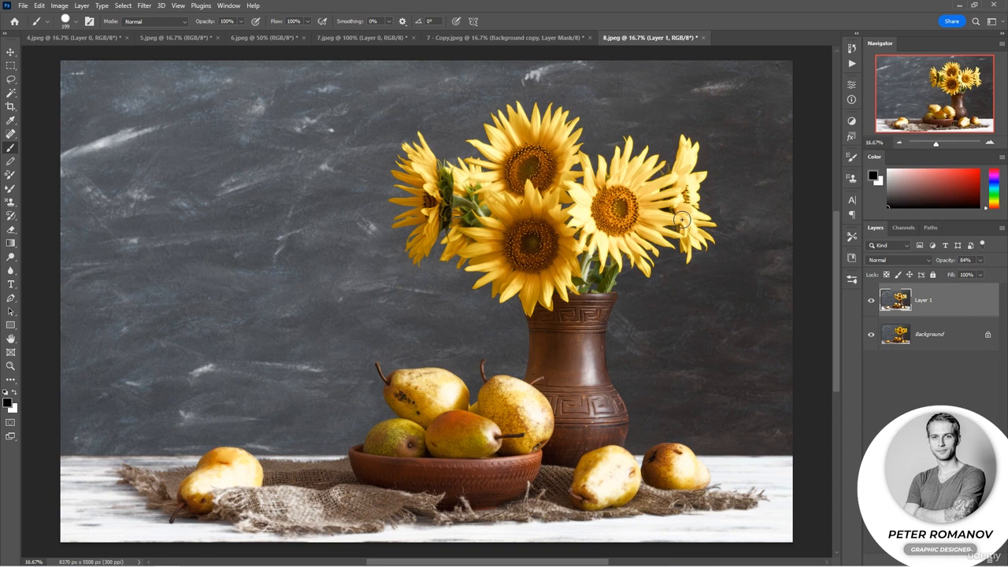
{"action": "left_click", "coordinate": [899, 143]}
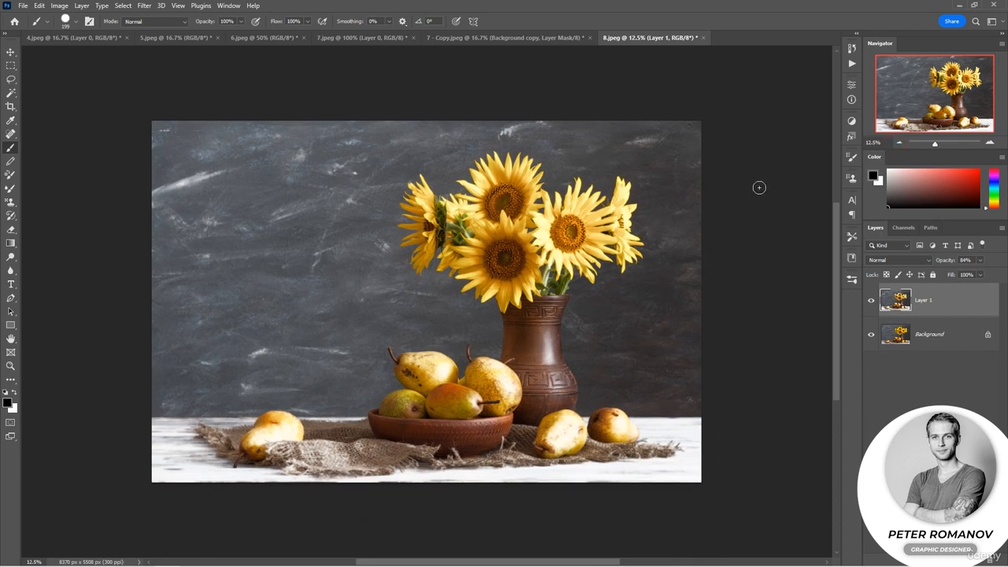